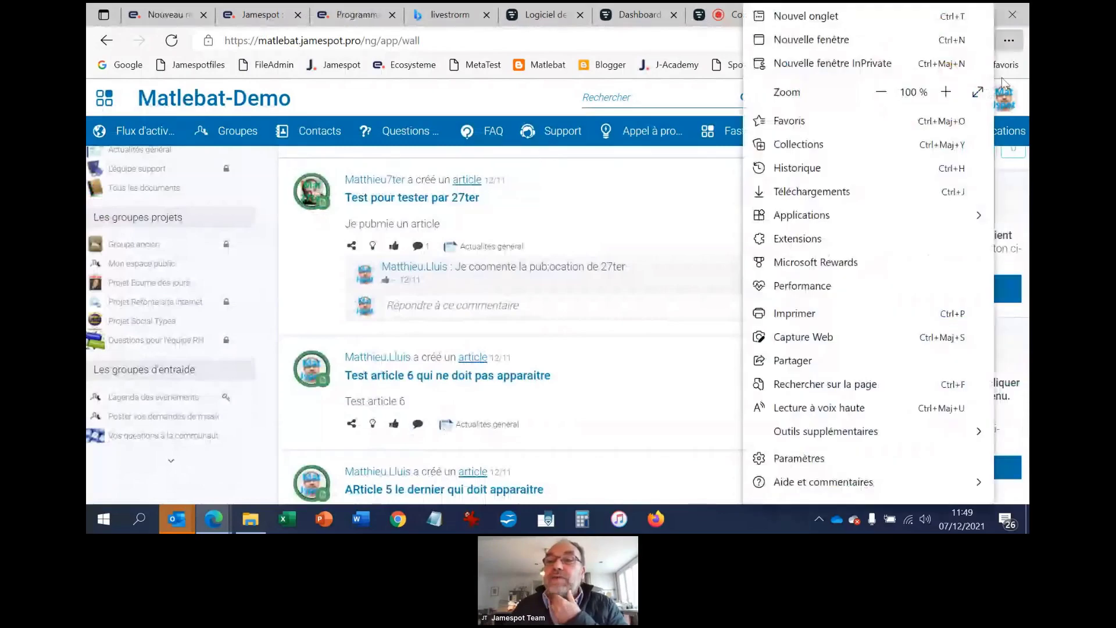
# Step: Reduce the browser's page zoom to 80 %
pyautogui.click(879, 93)
pyautogui.click(879, 92)
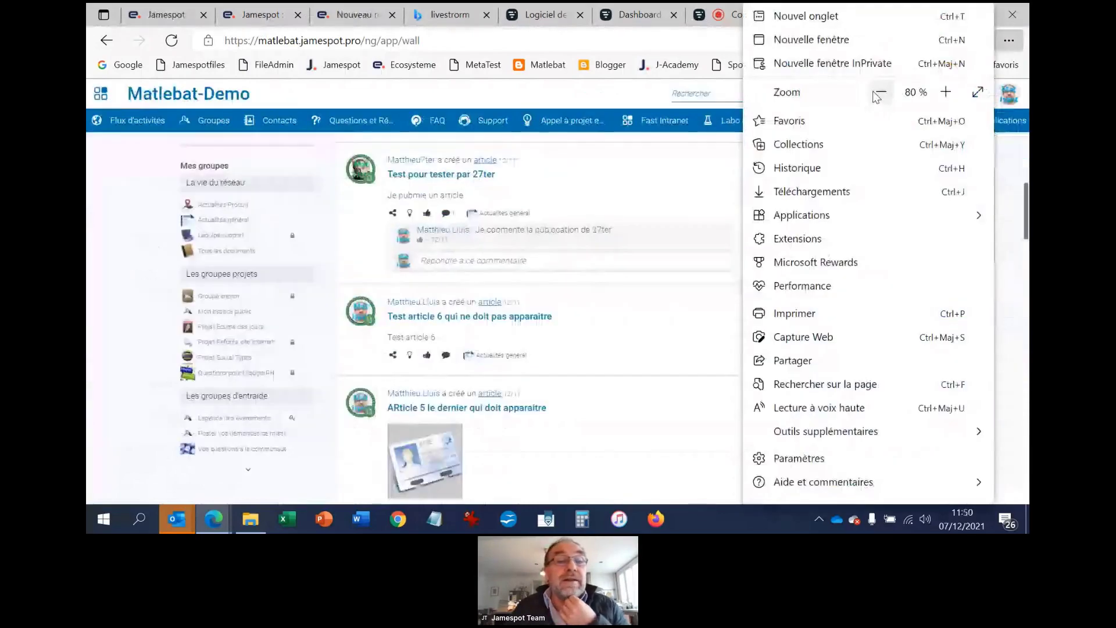
pyautogui.press('Escape')
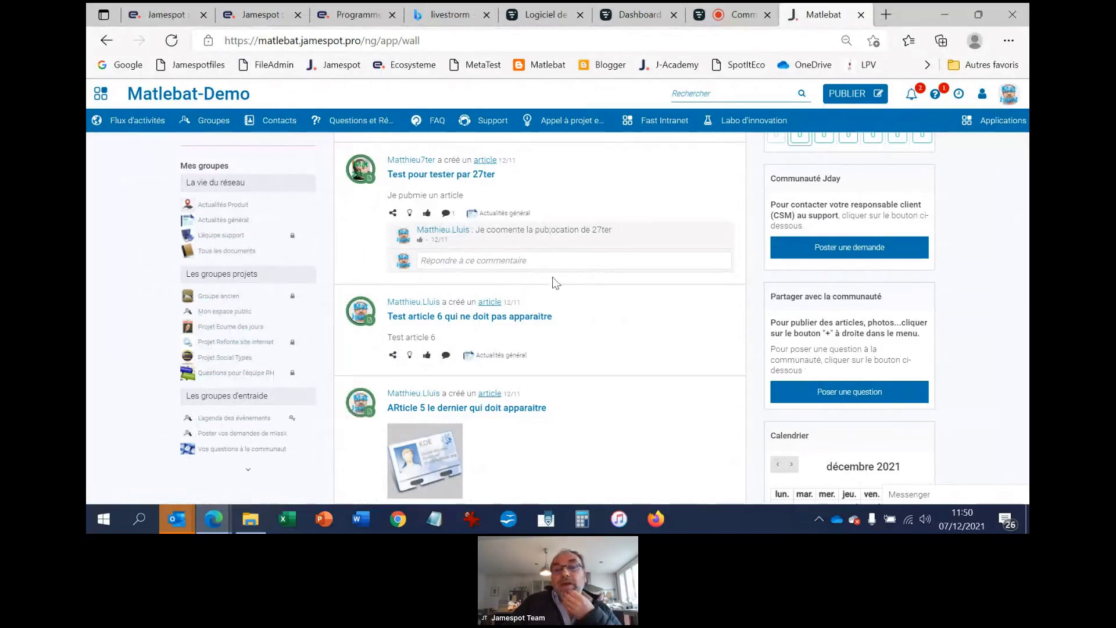
# Step: Show the groups directory as a list without the search filters, and browse the groups under Mes groupes
pyautogui.click(214, 121)
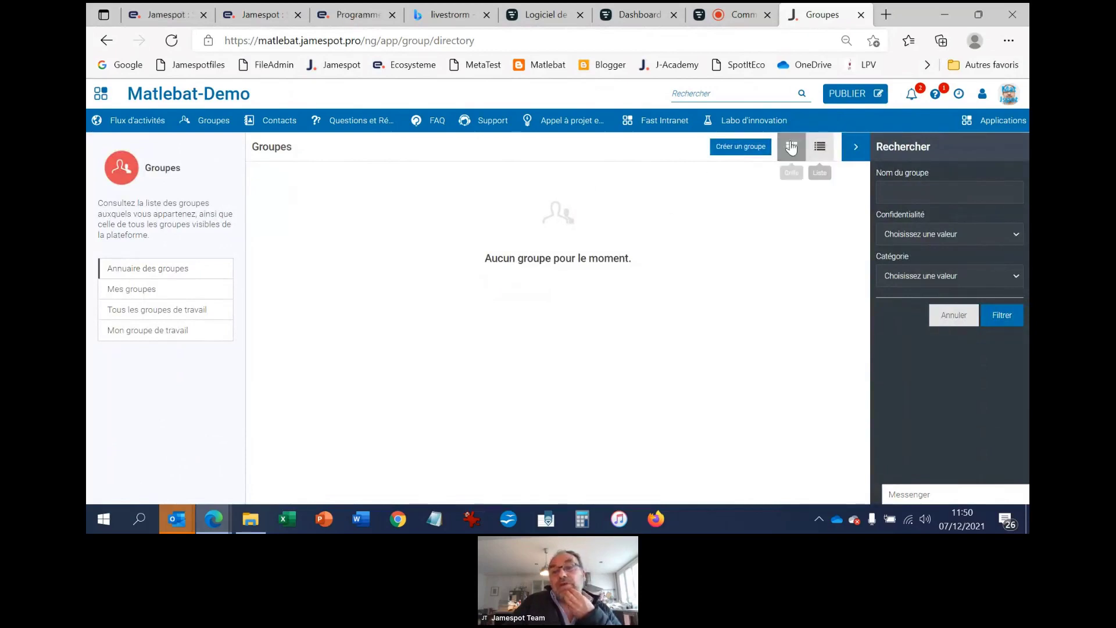
pyautogui.click(820, 146)
pyautogui.click(855, 146)
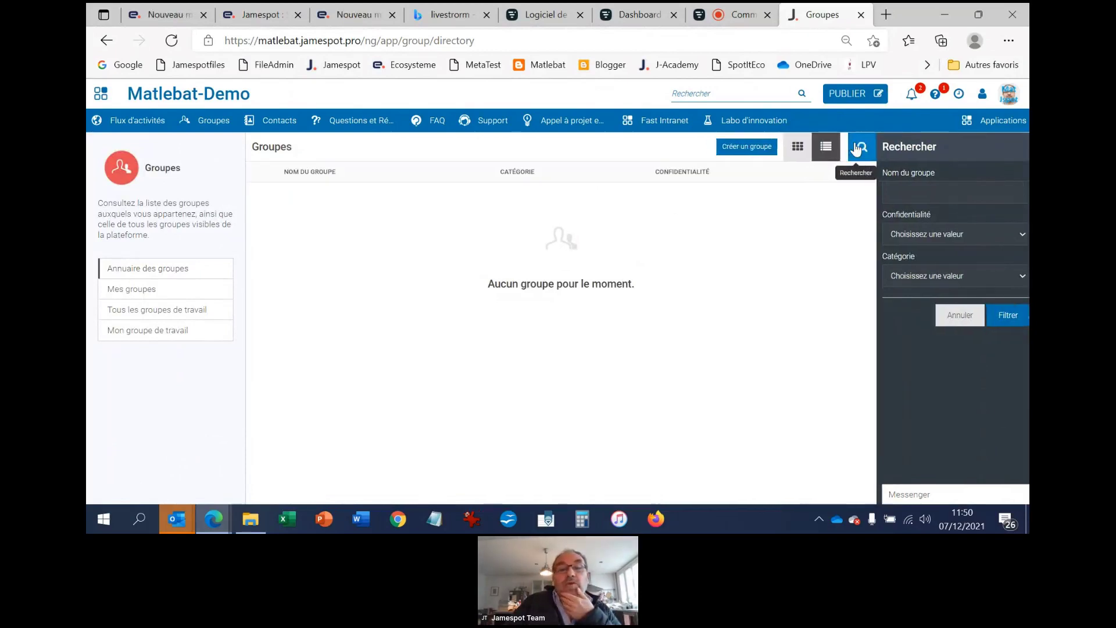
pyautogui.click(149, 294)
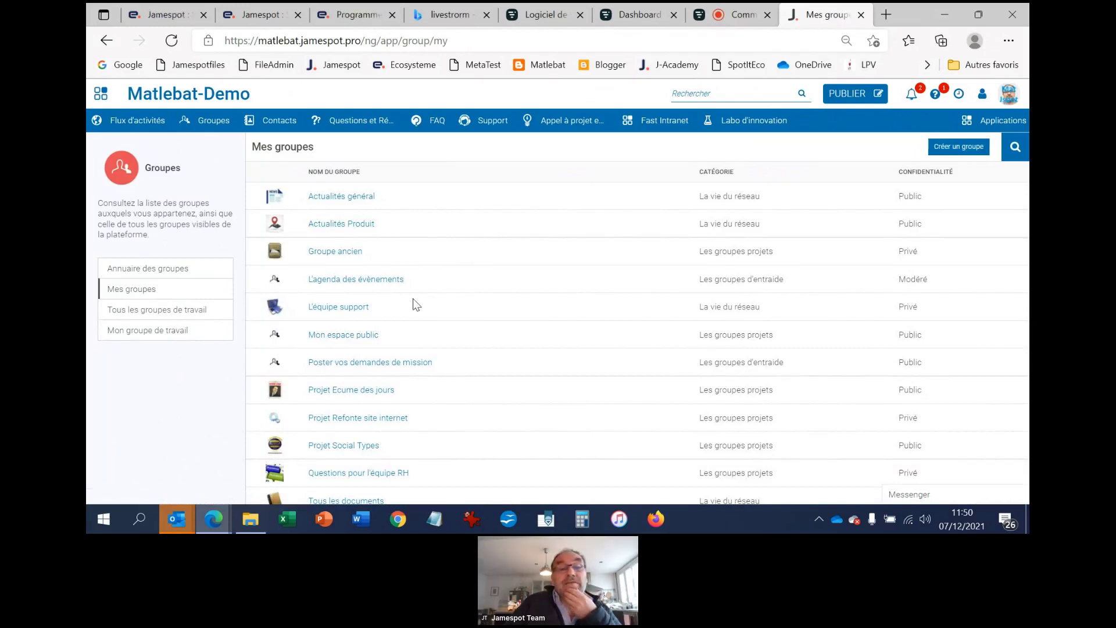
pyautogui.scroll(-1, 412, 298)
pyautogui.scroll(1, 413, 299)
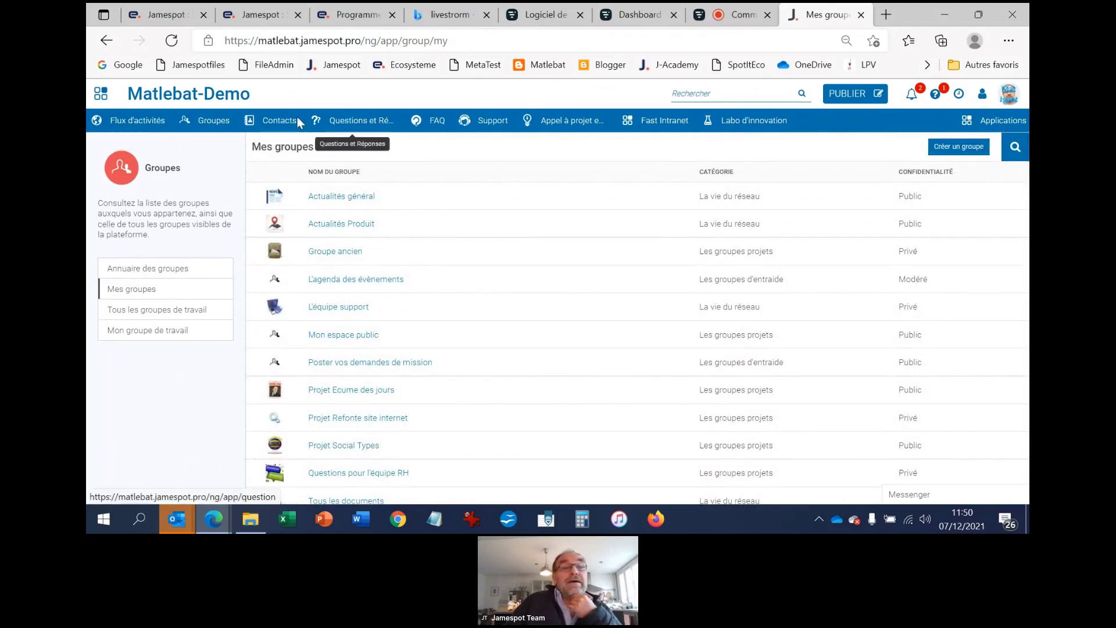
# Step: Return to the activity feed and open the Actualités général group from the post "Test article photo 4 actu general"
pyautogui.click(137, 124)
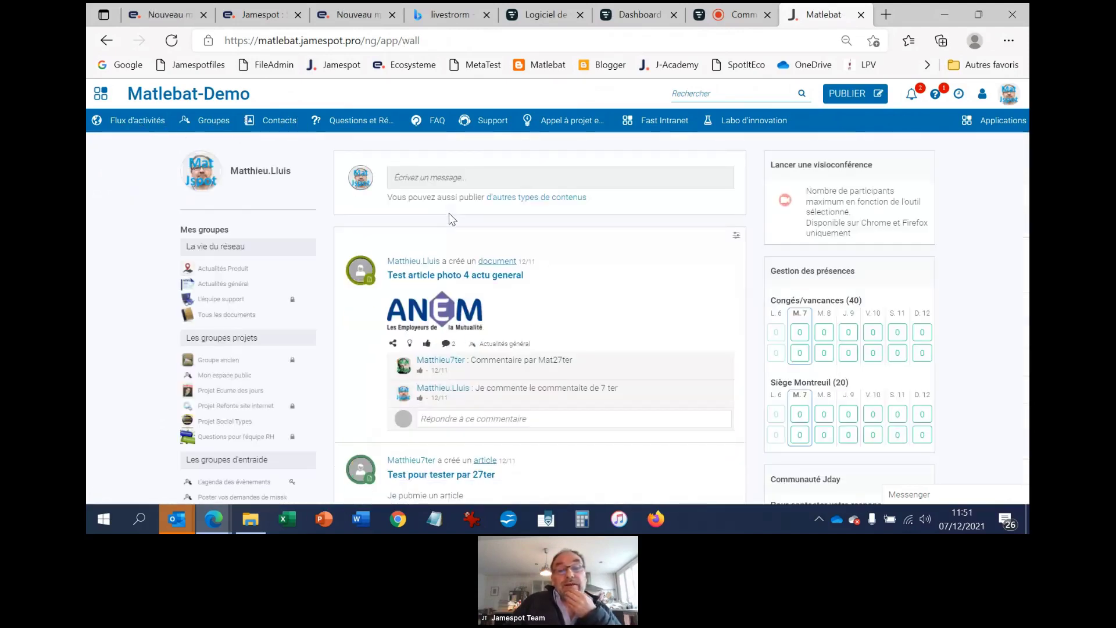
pyautogui.scroll(-2, 498, 281)
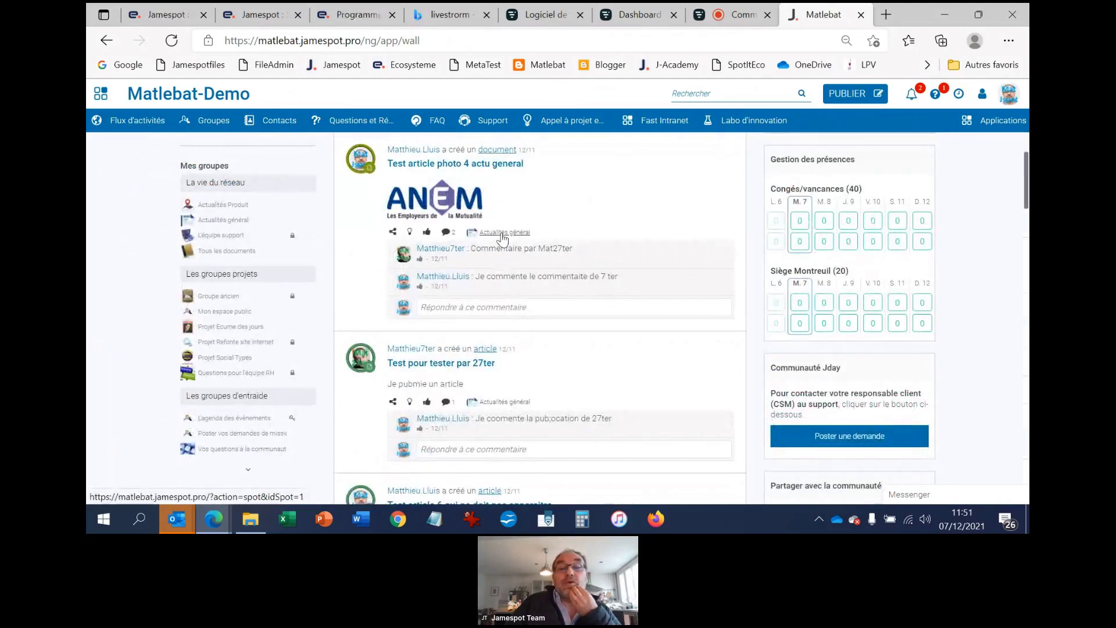
pyautogui.moveTo(503, 236)
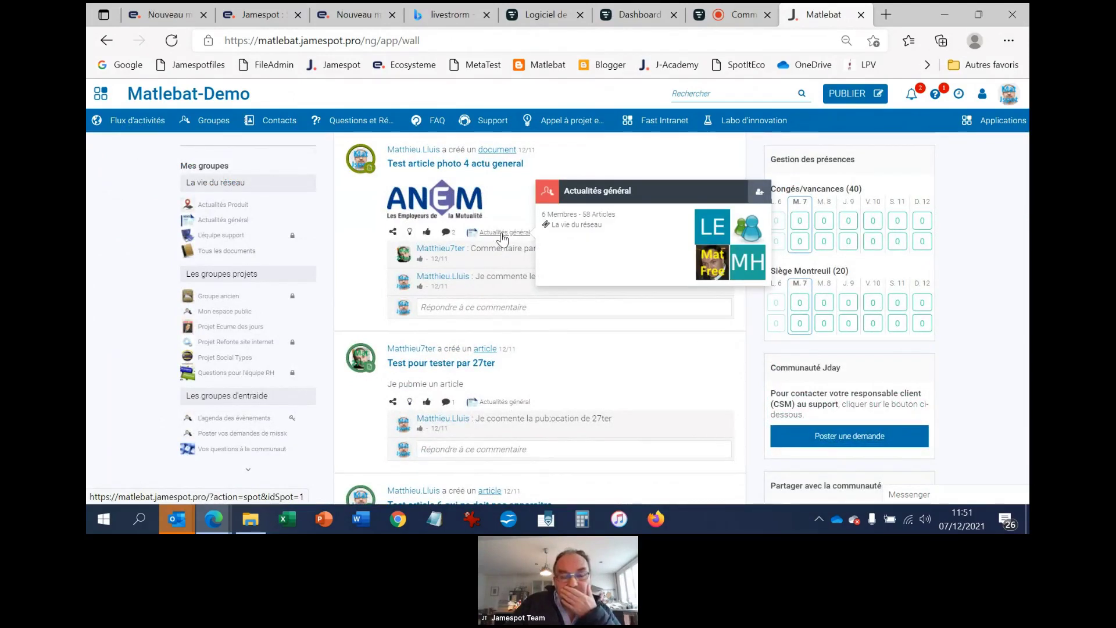
pyautogui.click(503, 234)
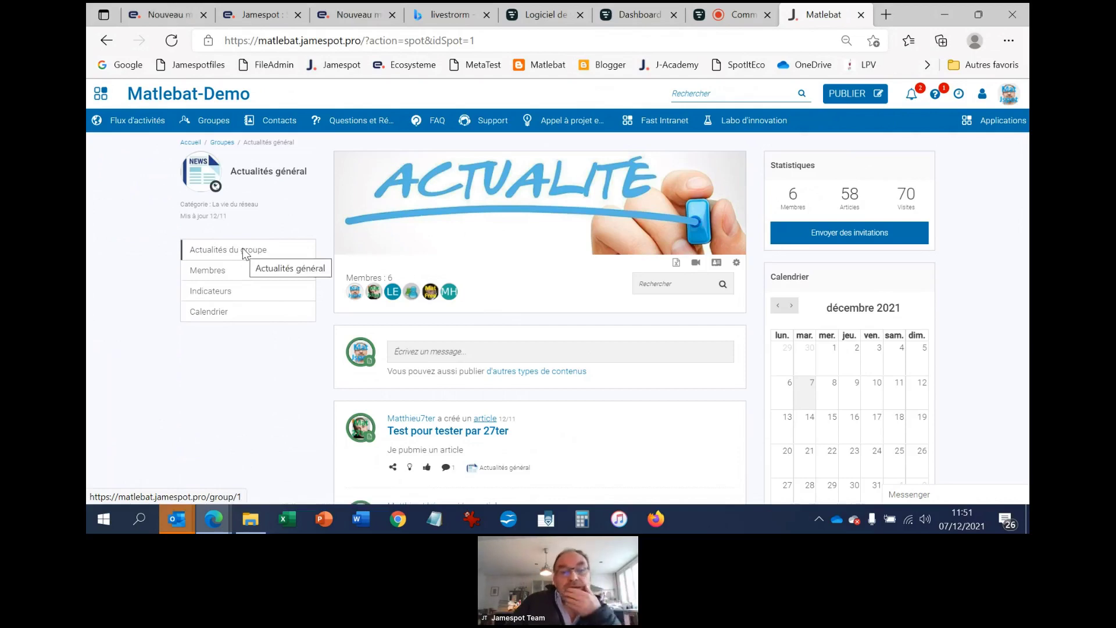
# Step: View the Actualités général group's member list and the options available for managing its members
pyautogui.click(225, 278)
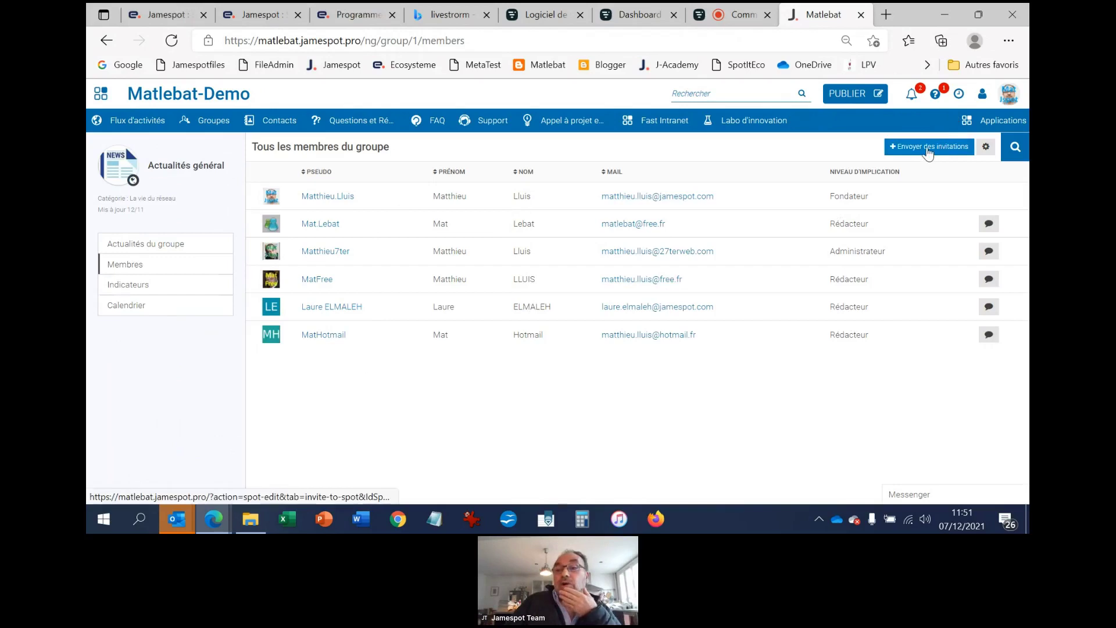
pyautogui.click(987, 148)
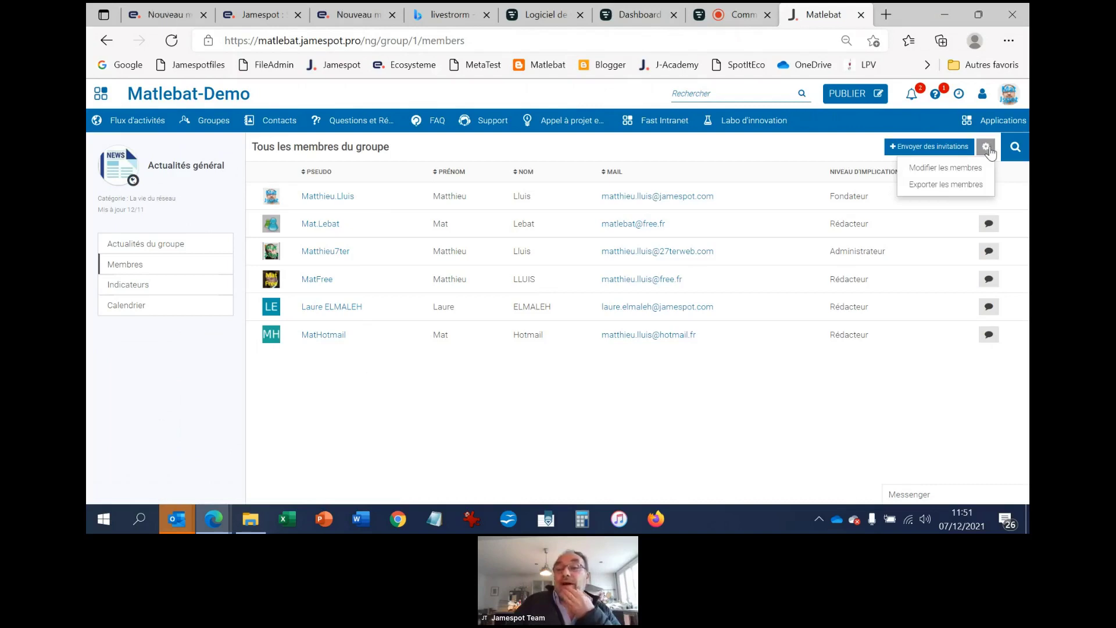
pyautogui.click(988, 149)
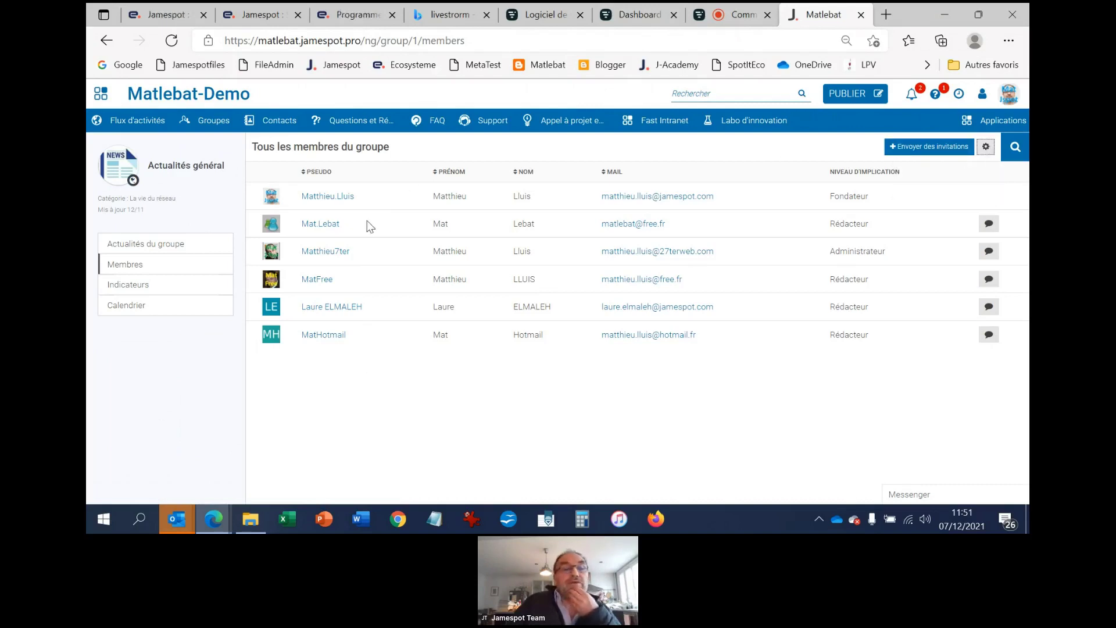
# Step: Examine the group's indicators: the date range choices, users, reads, comments, social activities and the article creation chart
pyautogui.click(134, 288)
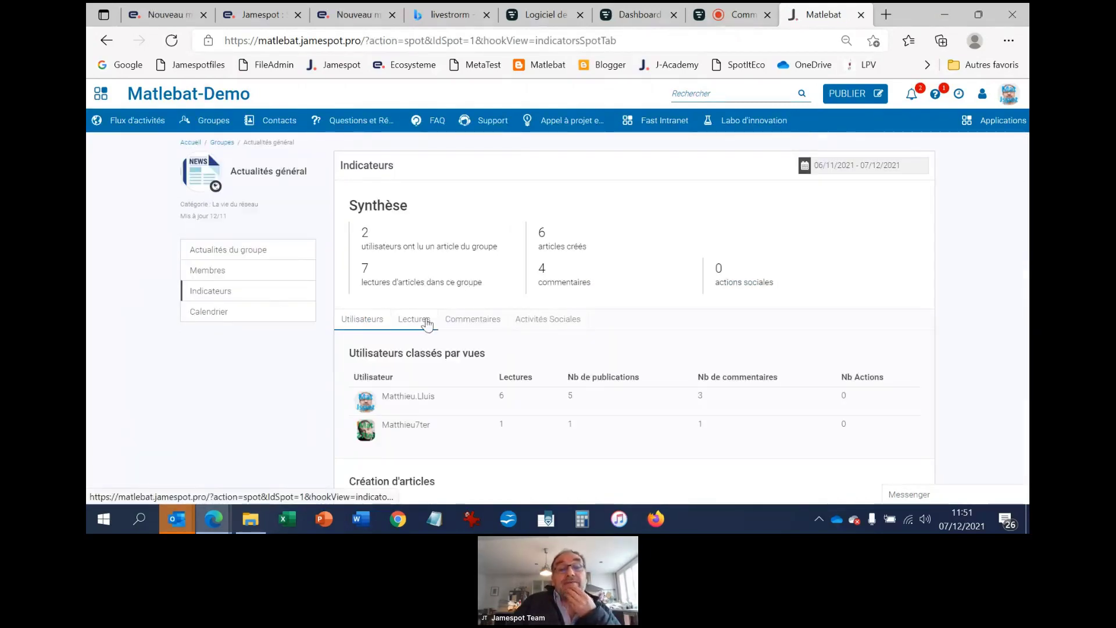
pyautogui.click(860, 166)
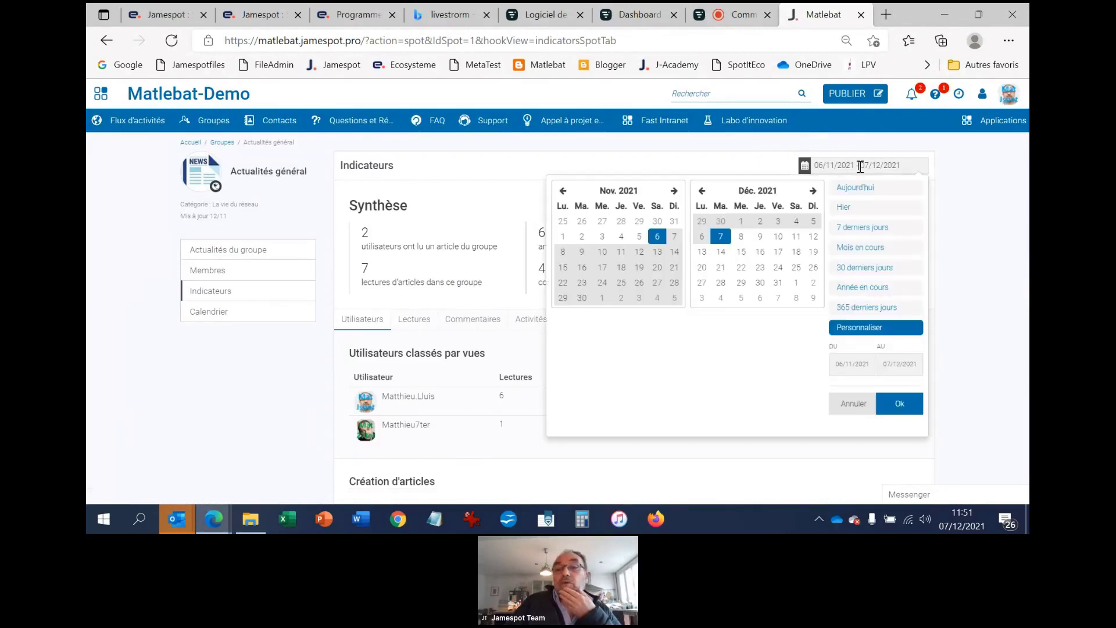
pyautogui.click(437, 227)
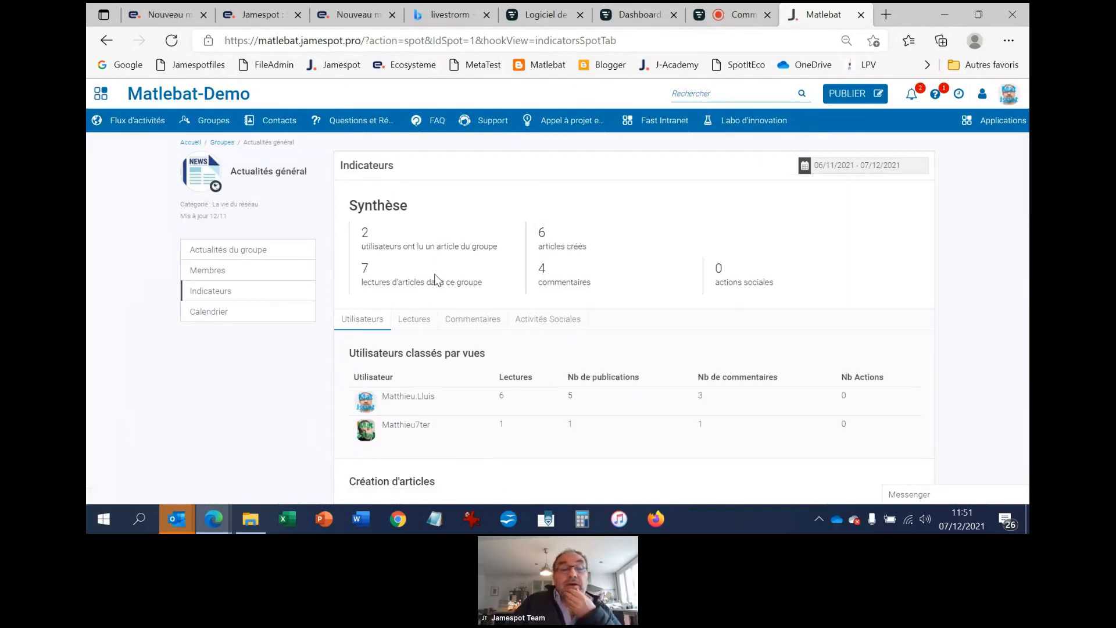
pyautogui.scroll(-1, 401, 358)
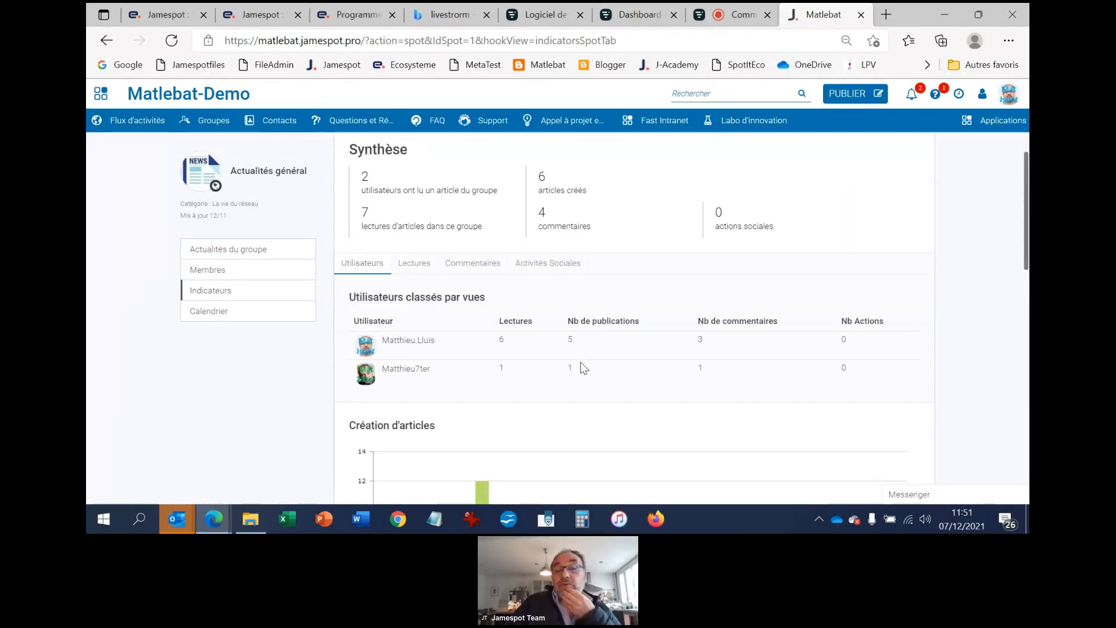
pyautogui.scroll(-3, 578, 347)
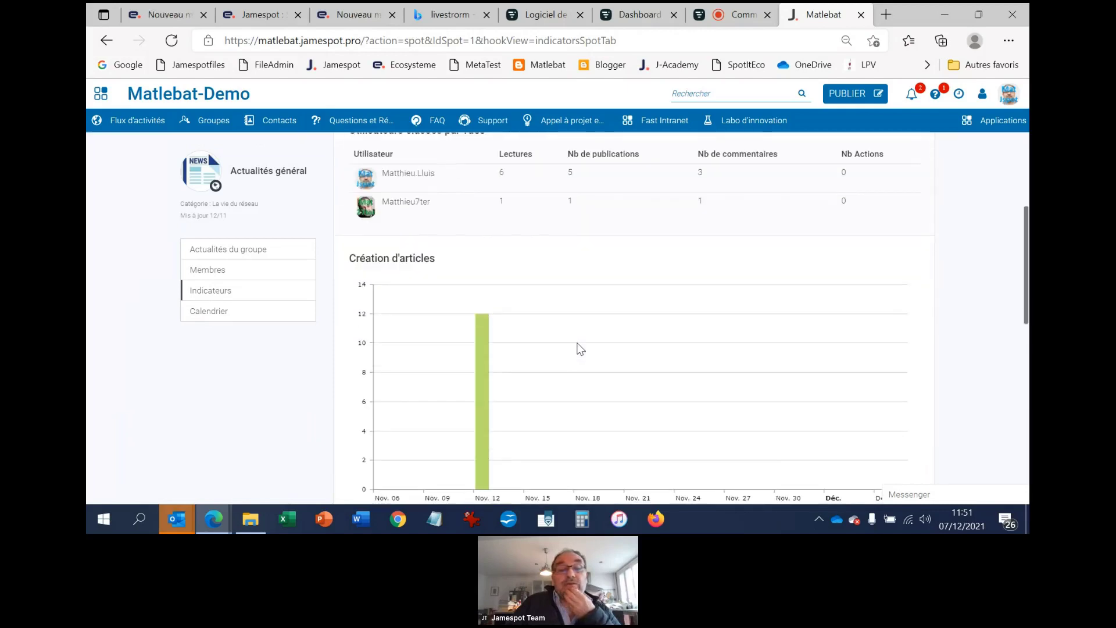
pyautogui.scroll(4, 573, 343)
pyautogui.click(415, 324)
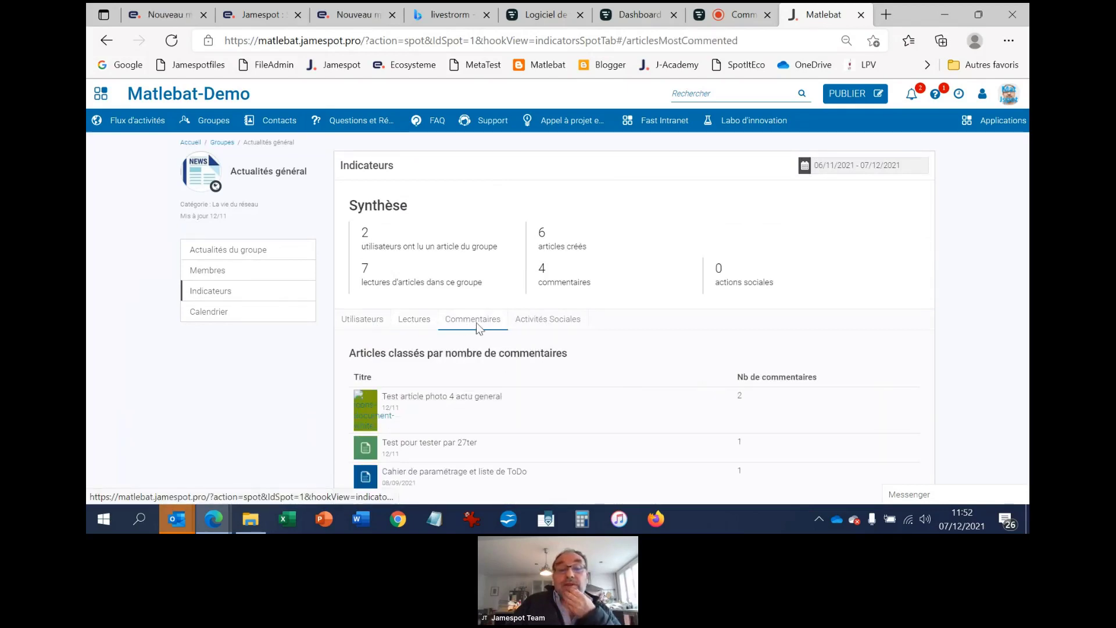
pyautogui.click(575, 326)
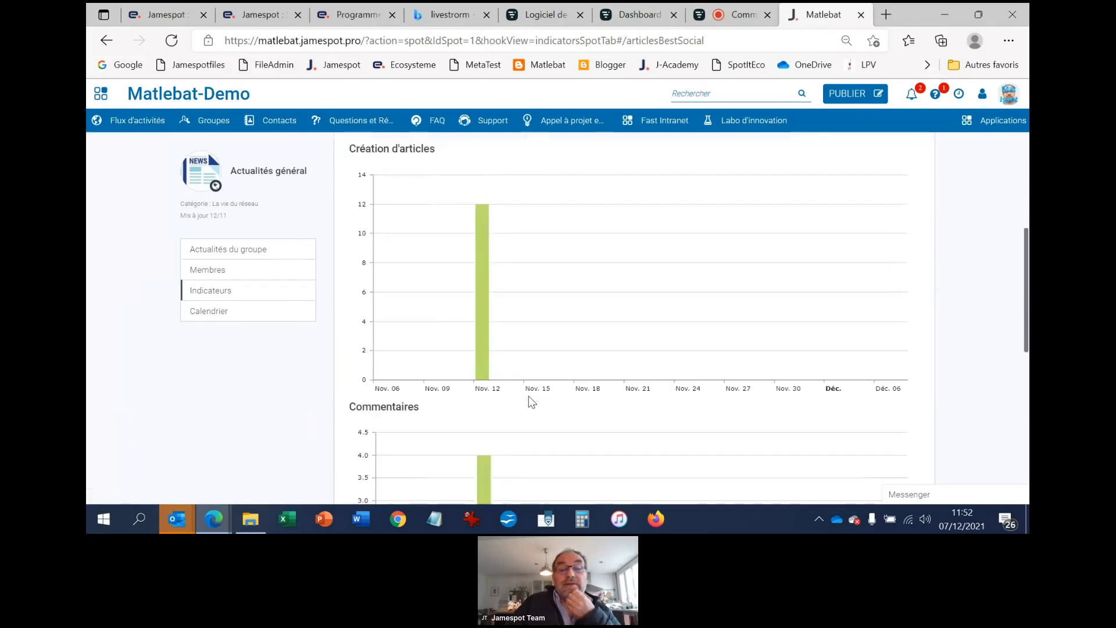
# Step: Return to the group's news page, look over its calendar and download the group's vCard
pyautogui.click(210, 254)
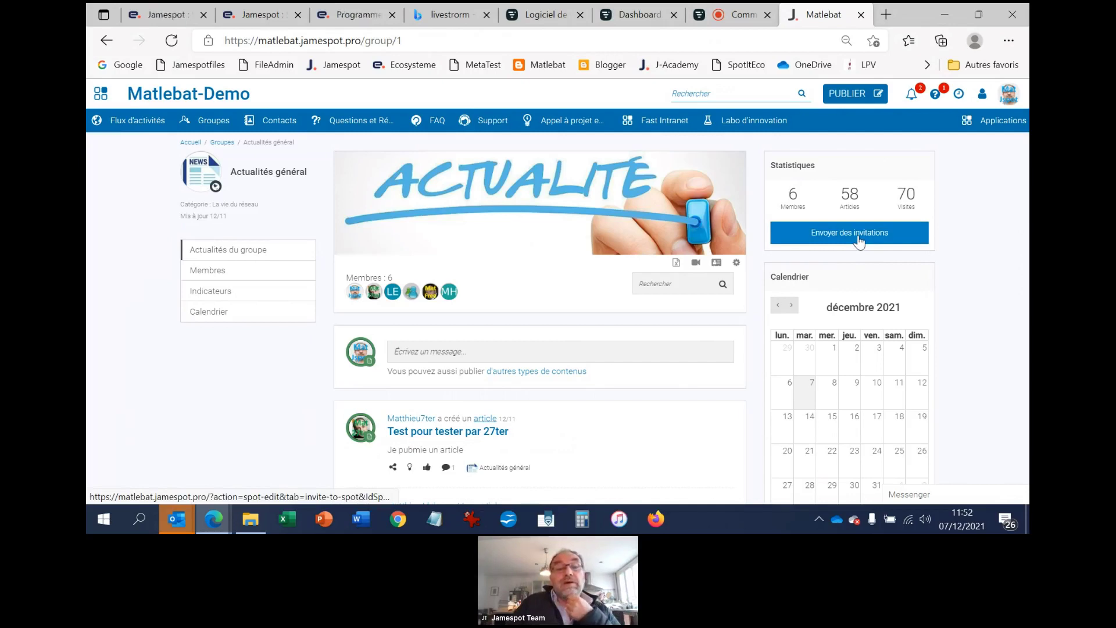
pyautogui.scroll(-1, 832, 292)
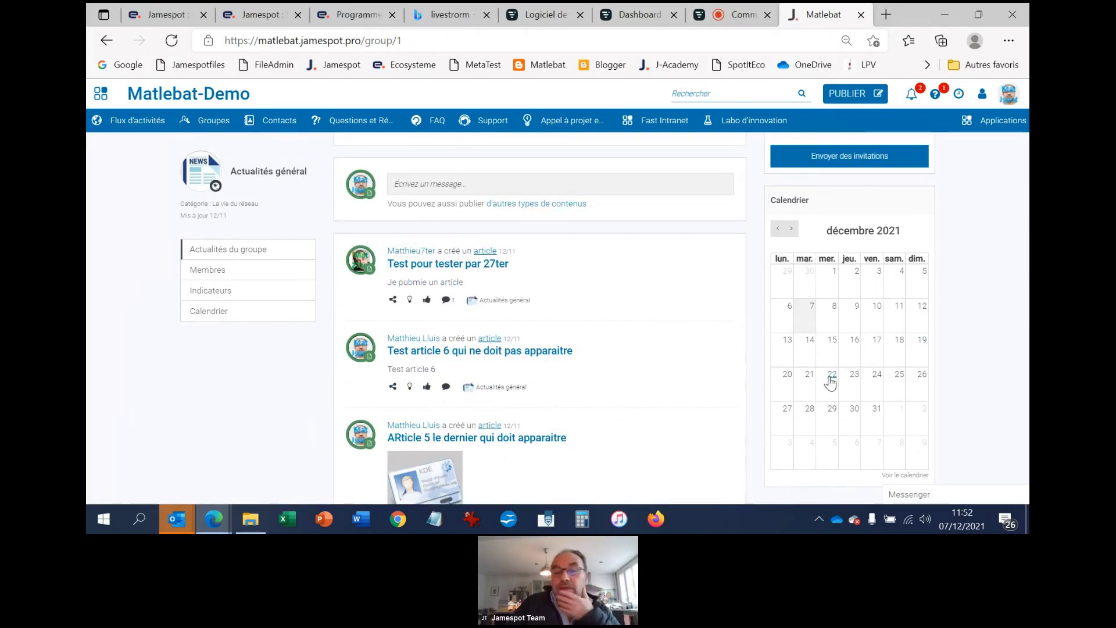
pyautogui.scroll(3, 571, 382)
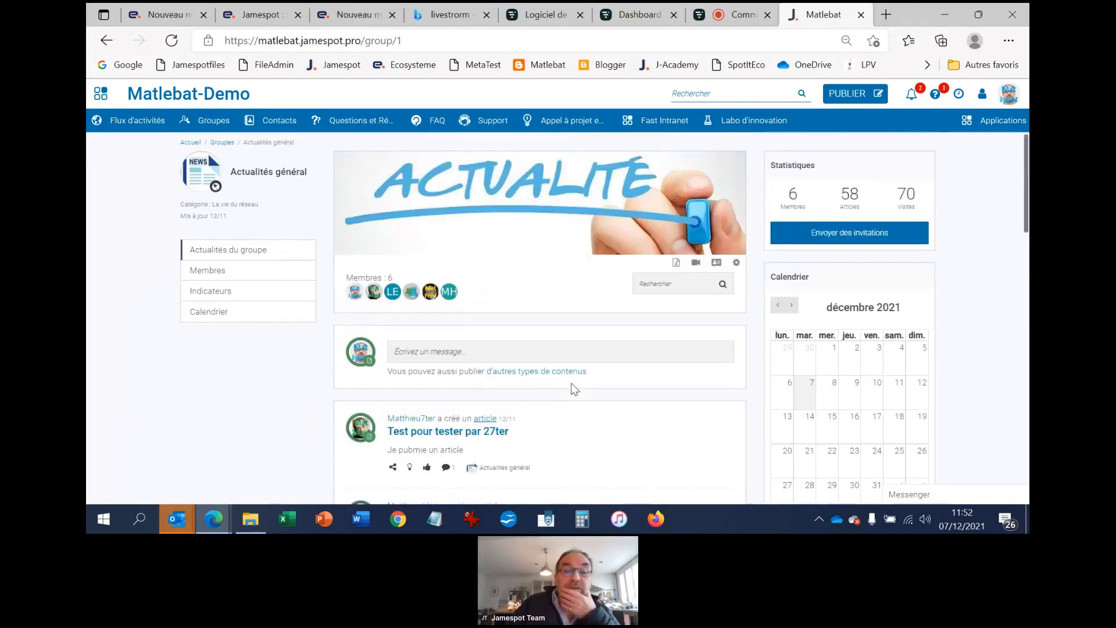
pyautogui.click(718, 266)
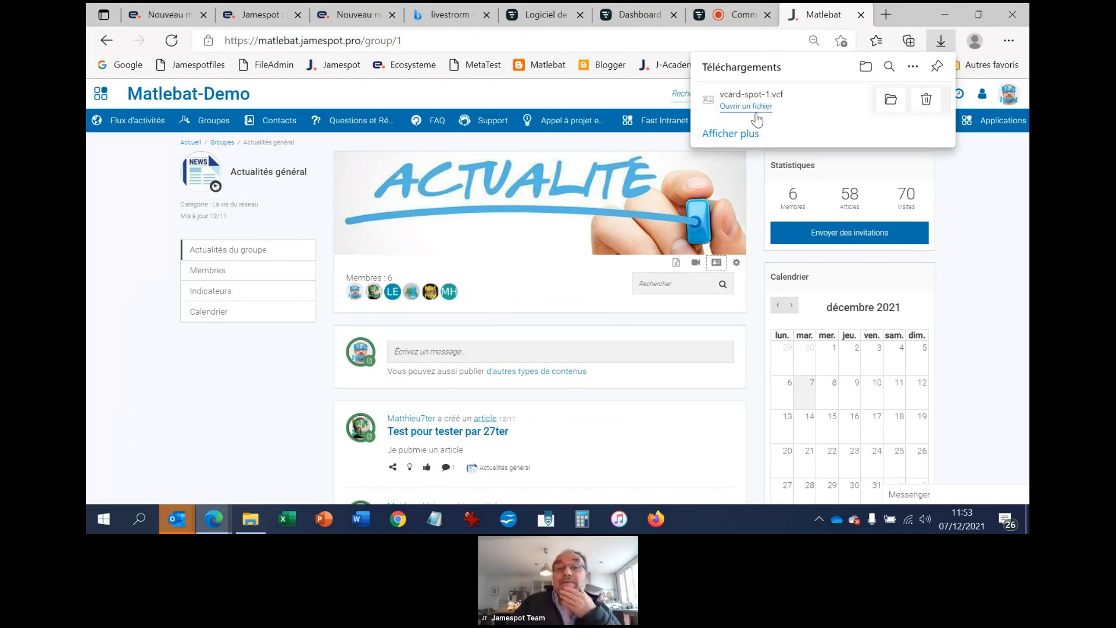
pyautogui.click(959, 236)
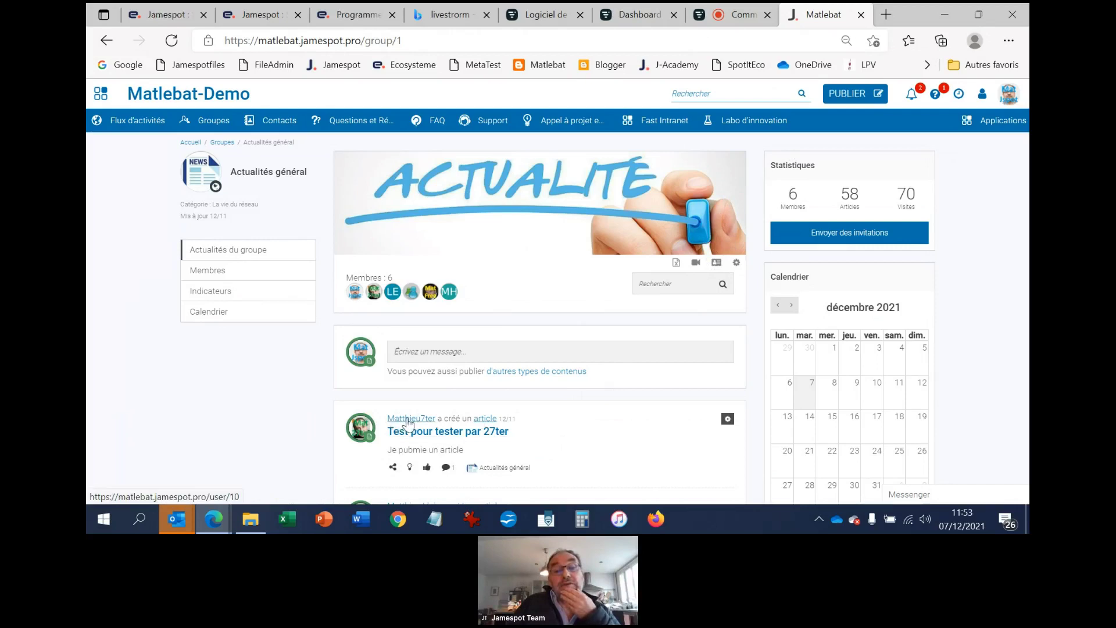
# Step: Look over the group's posts and open the Actualités général group for modification
pyautogui.moveTo(415, 425)
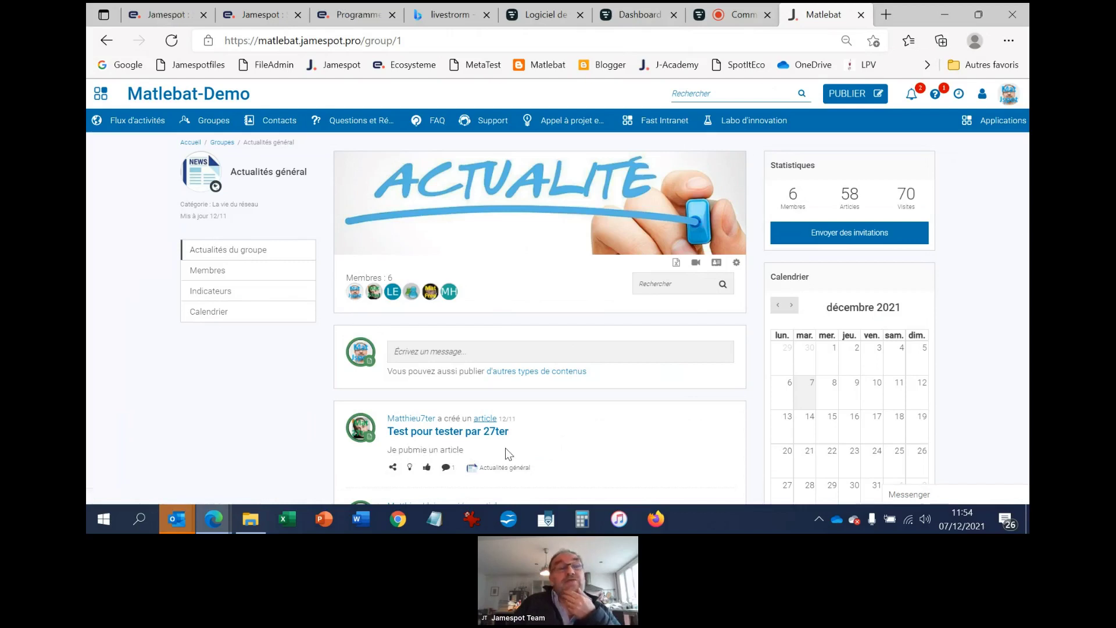
pyautogui.scroll(-2, 511, 462)
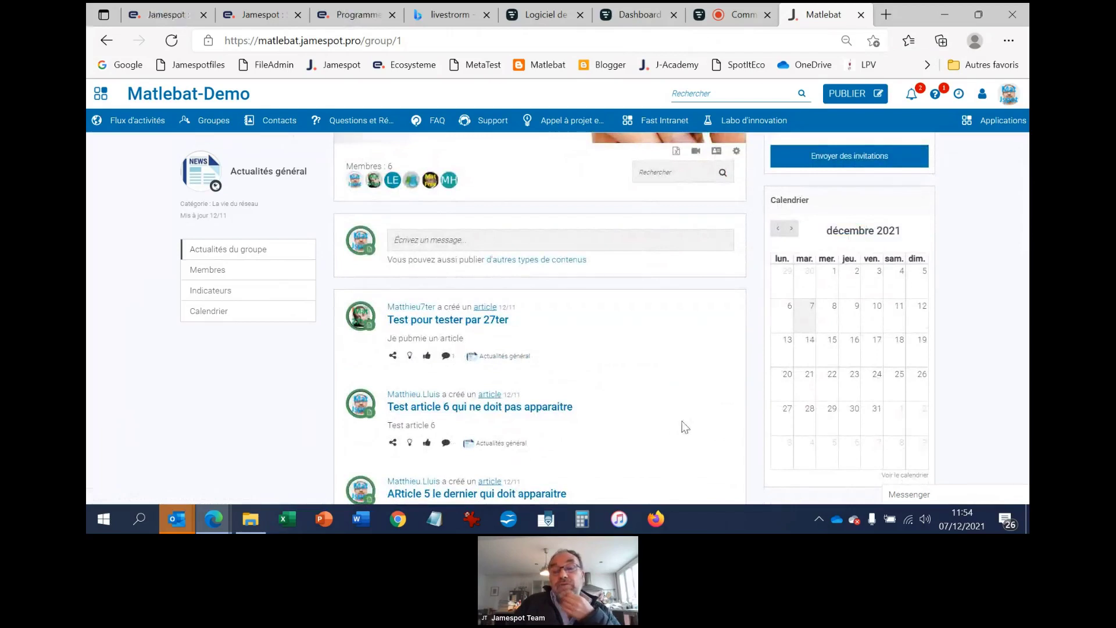
pyautogui.scroll(2, 643, 356)
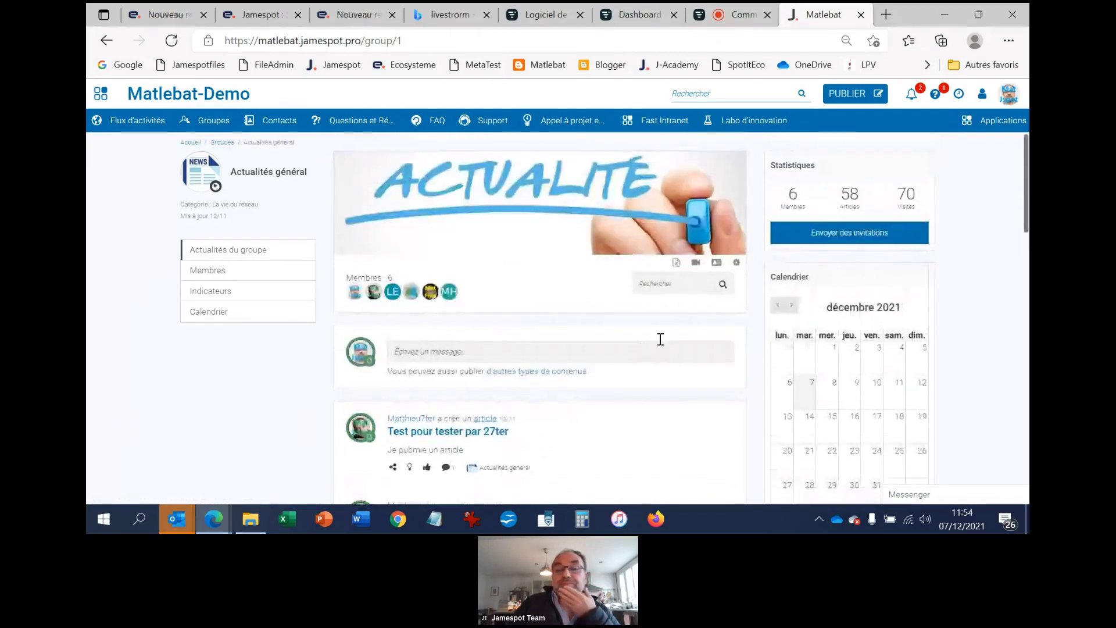
pyautogui.click(737, 264)
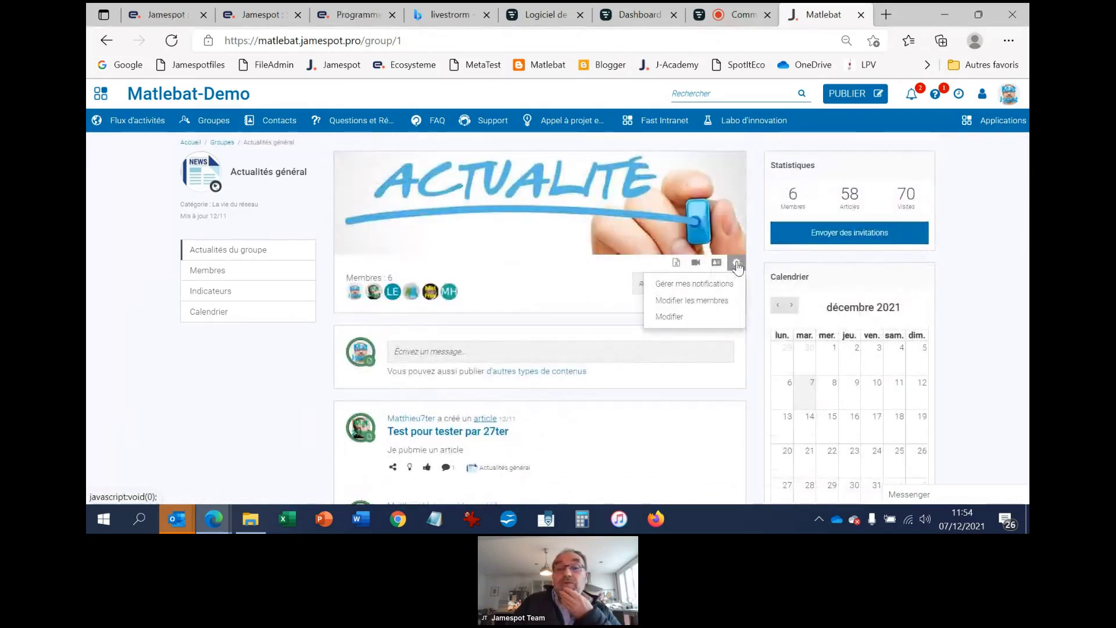
pyautogui.click(684, 317)
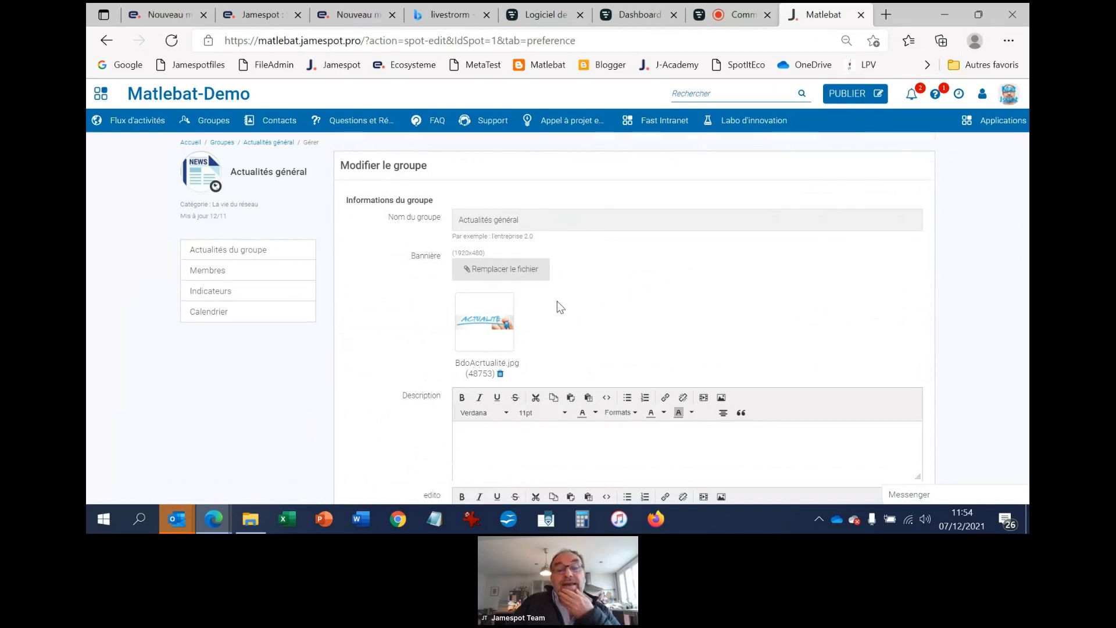
# Step: Enter "Descriptif du groupe" as the group's description and look over the edito field and the settings below it
pyautogui.scroll(-4, 523, 279)
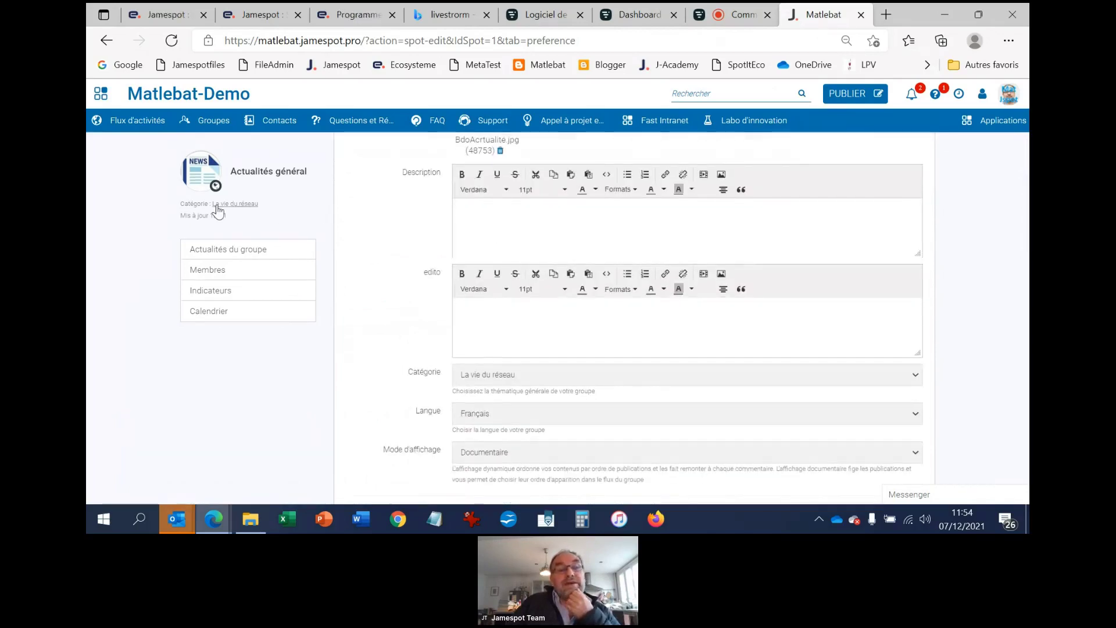
pyautogui.write('Des')
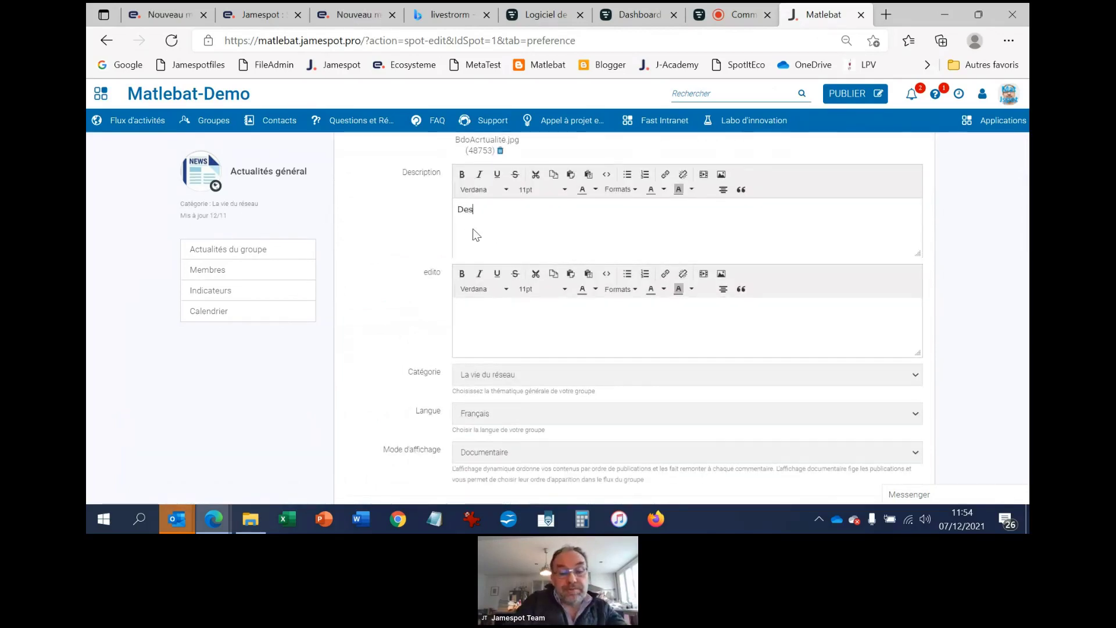
pyautogui.write('criptif du groupe')
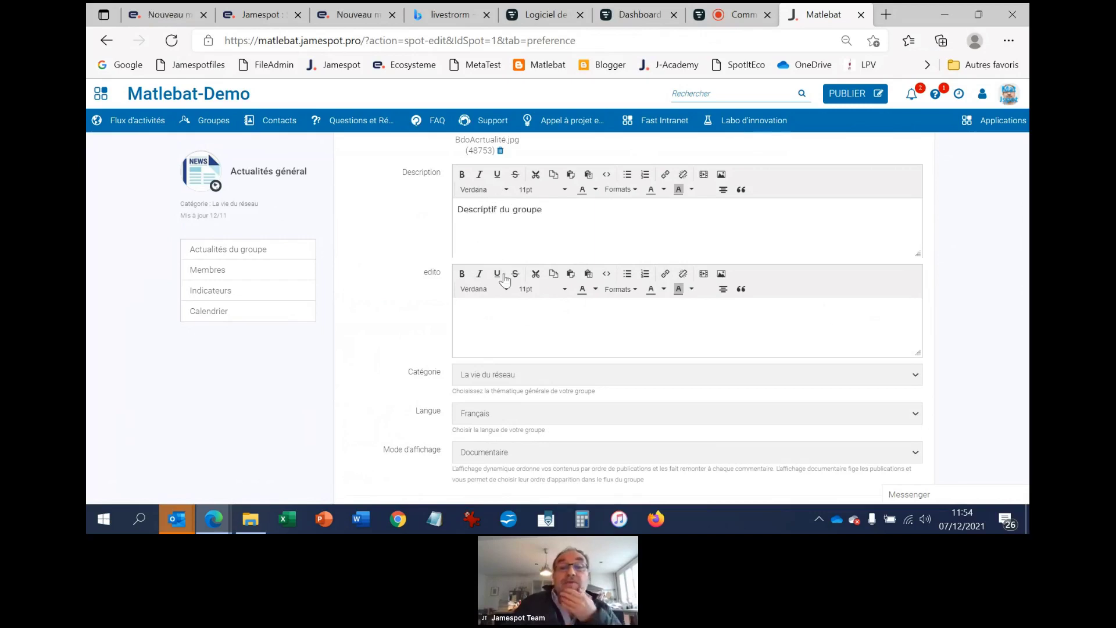
pyautogui.click(502, 346)
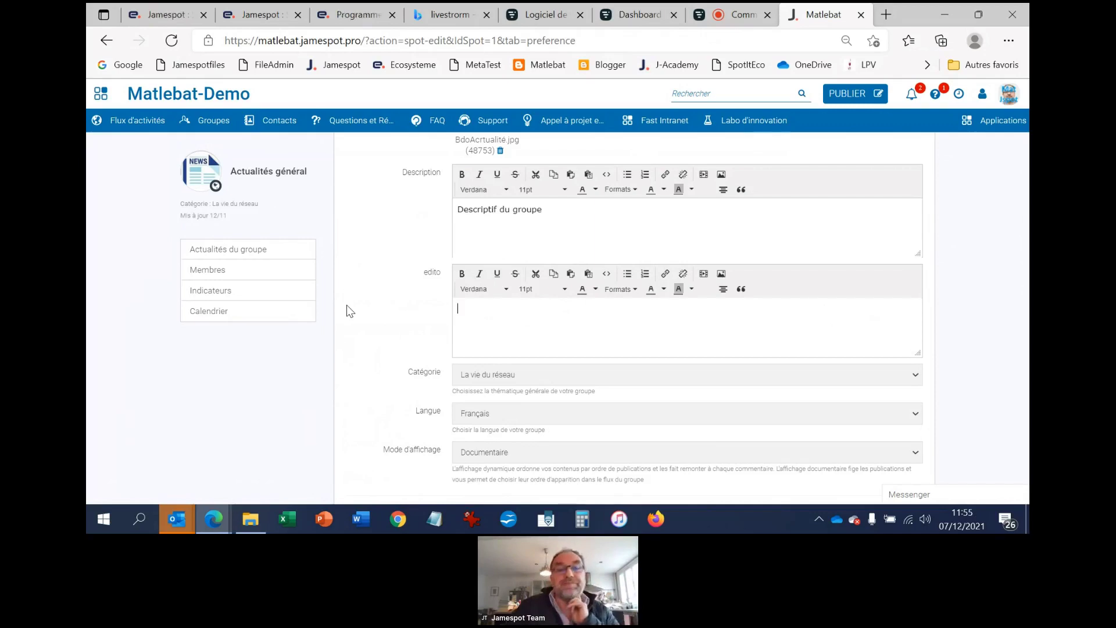
pyautogui.scroll(-2, 365, 372)
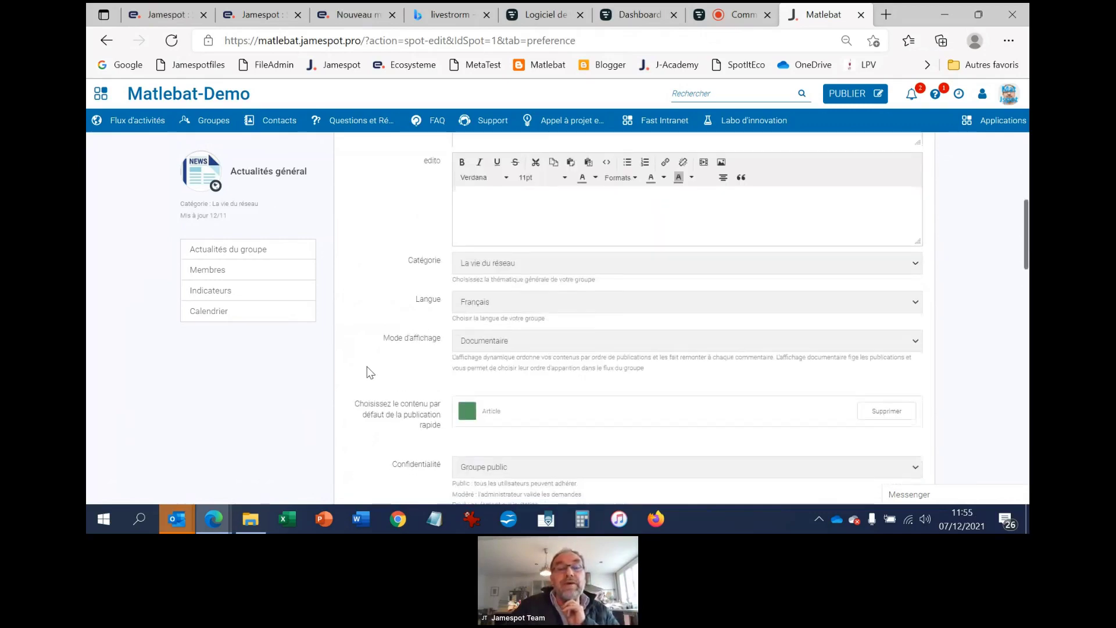
# Step: Review the choices for the group's category and its display mode, Documentaire or Dynamique
pyautogui.click(507, 261)
pyautogui.click(522, 262)
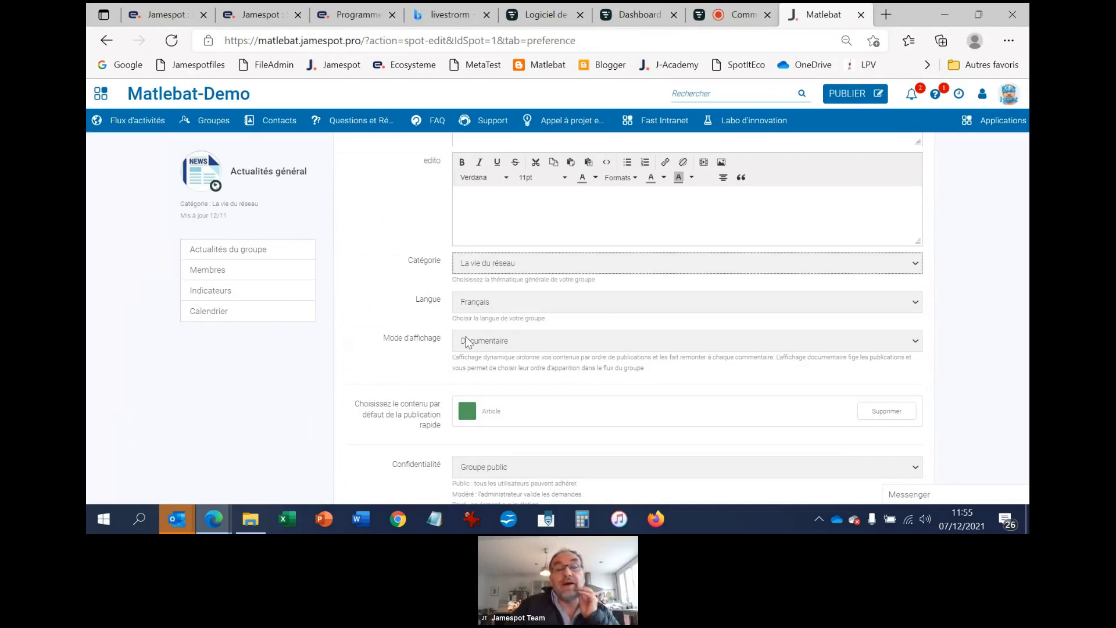
pyautogui.click(515, 342)
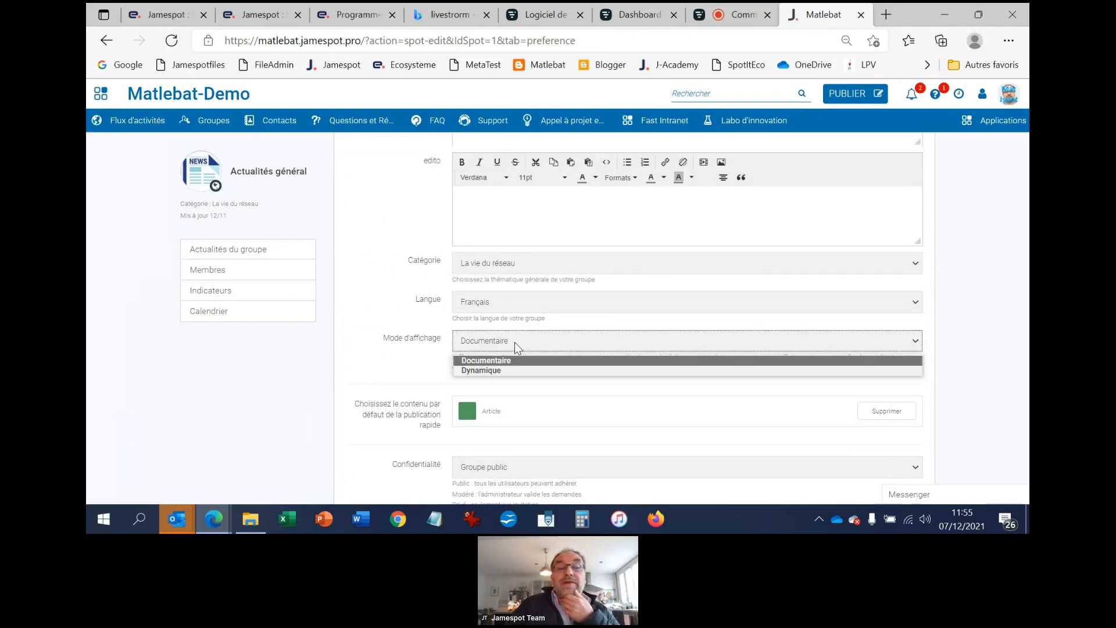
pyautogui.click(515, 342)
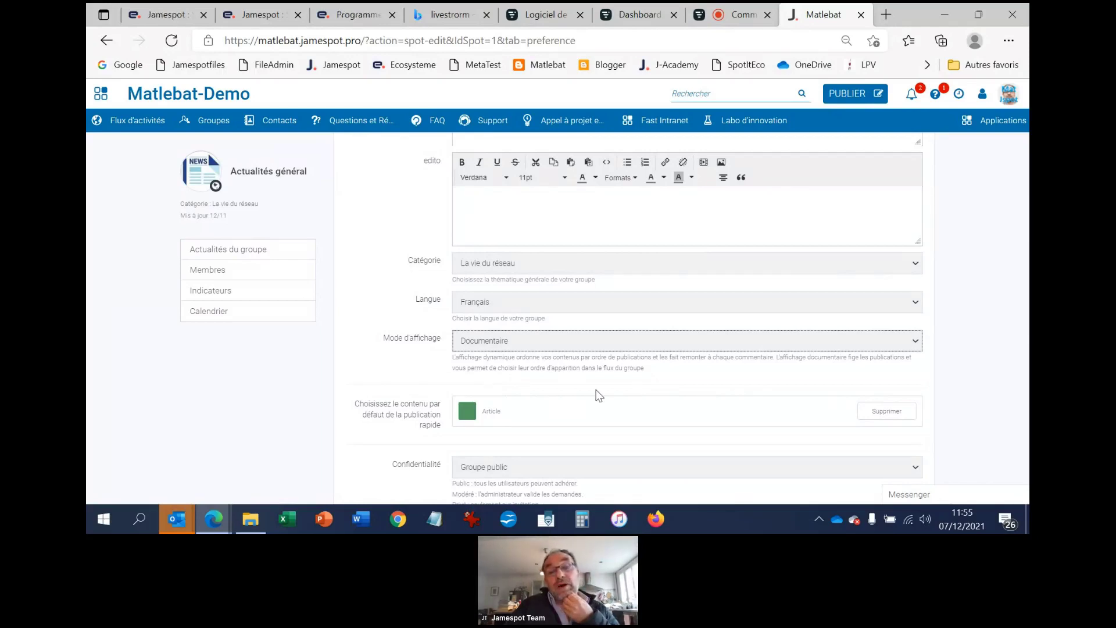
pyautogui.click(504, 339)
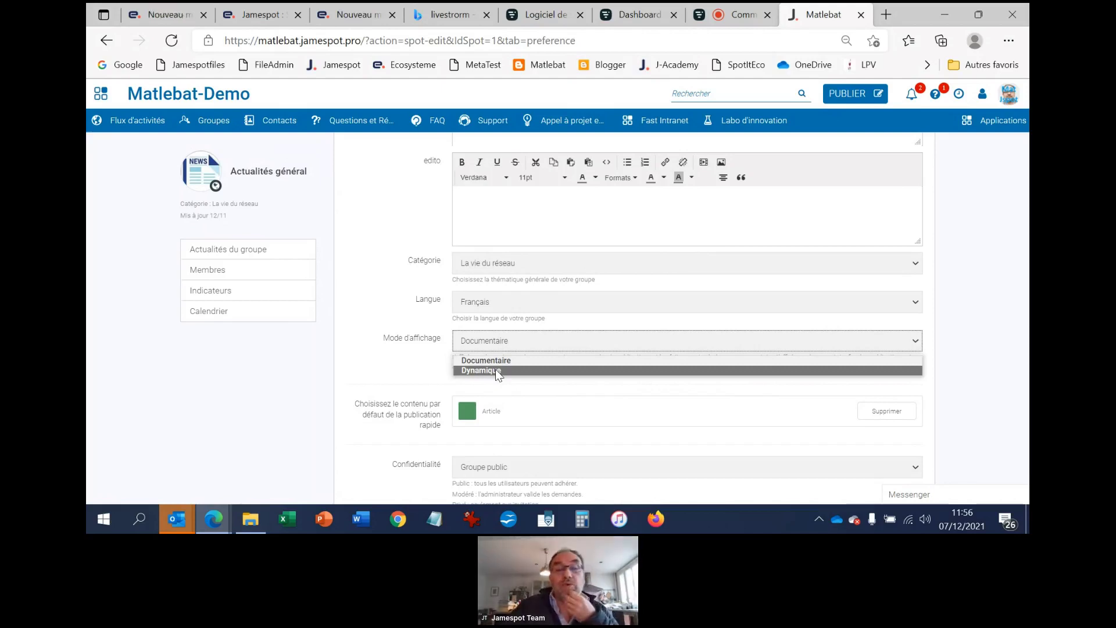
pyautogui.click(385, 367)
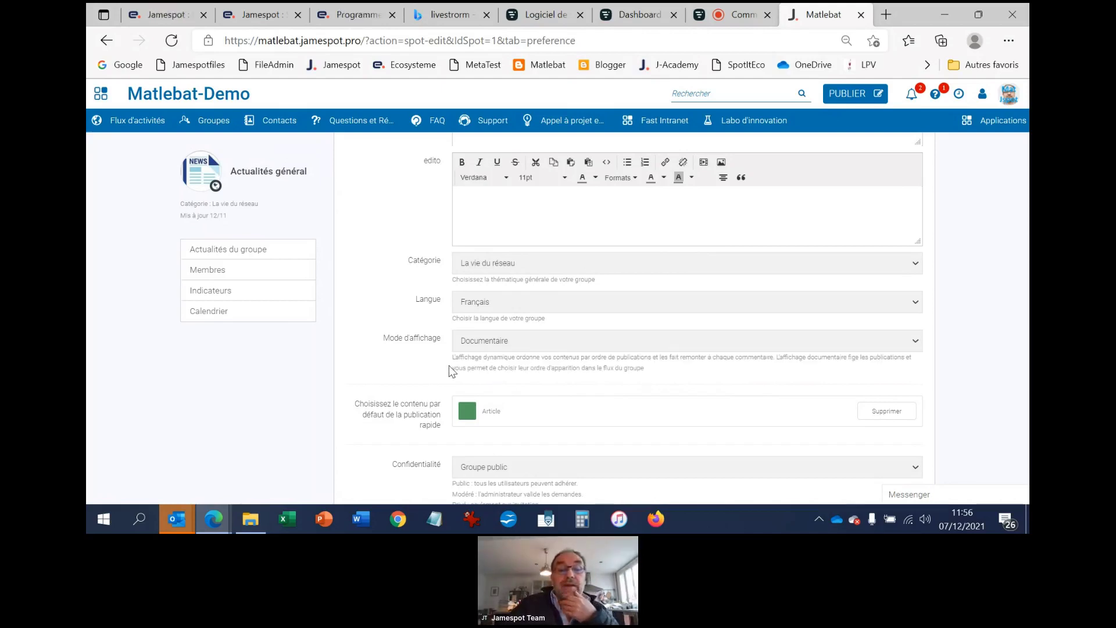
# Step: Replace the group's default quick publication content with Question
pyautogui.scroll(-3, 444, 350)
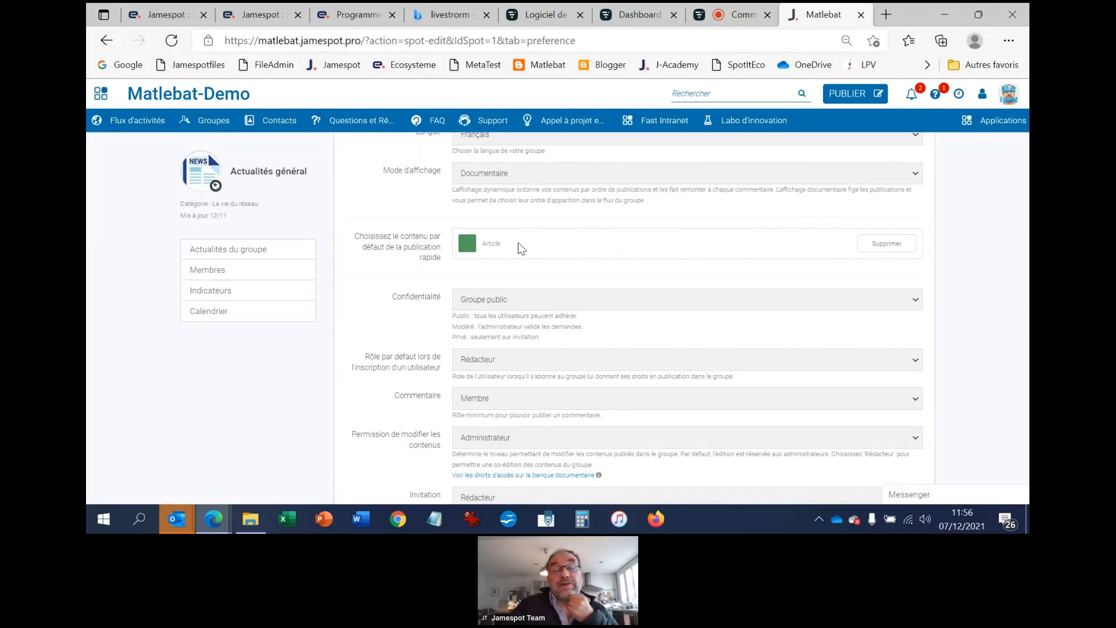
pyautogui.click(891, 250)
pyautogui.click(657, 250)
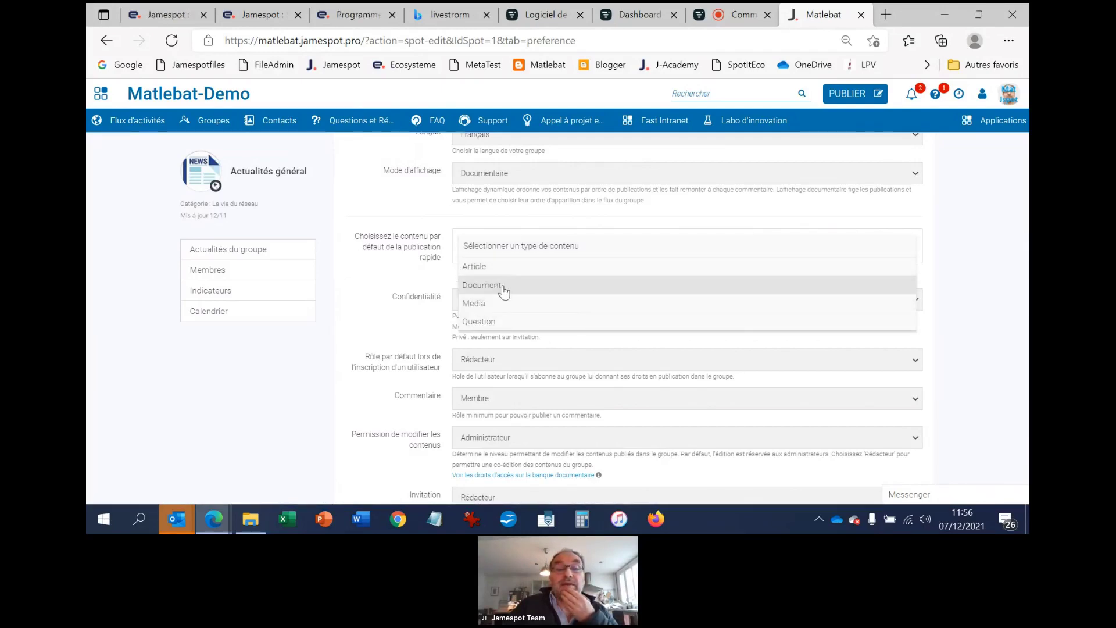
pyautogui.click(501, 323)
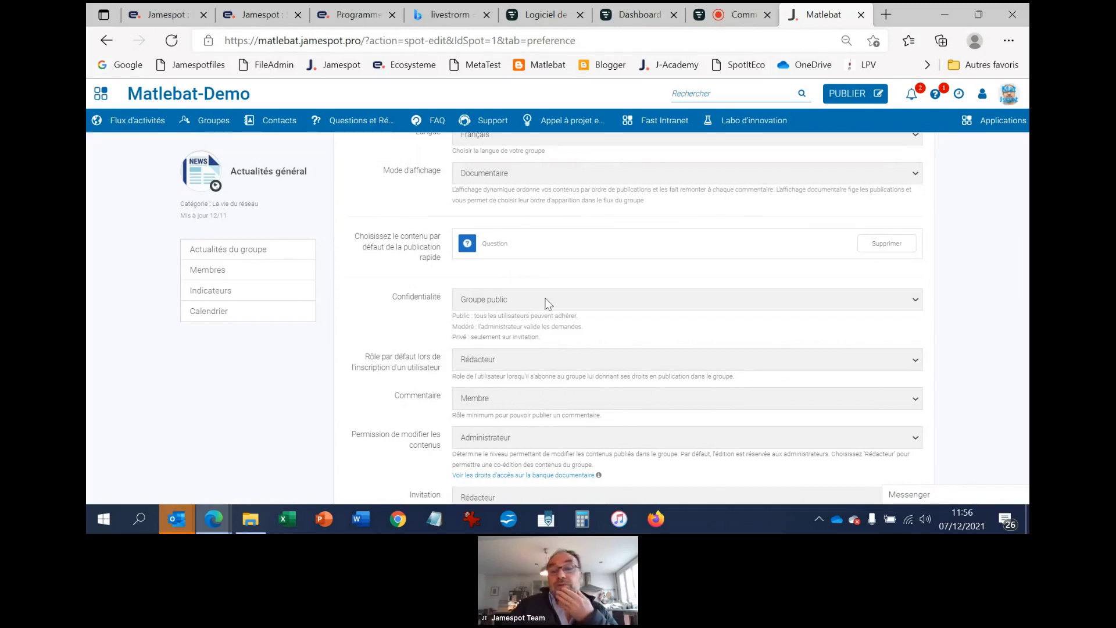
# Step: Review the role choices for newly registered users and the minimum role for publishing comments
pyautogui.scroll(-2, 607, 329)
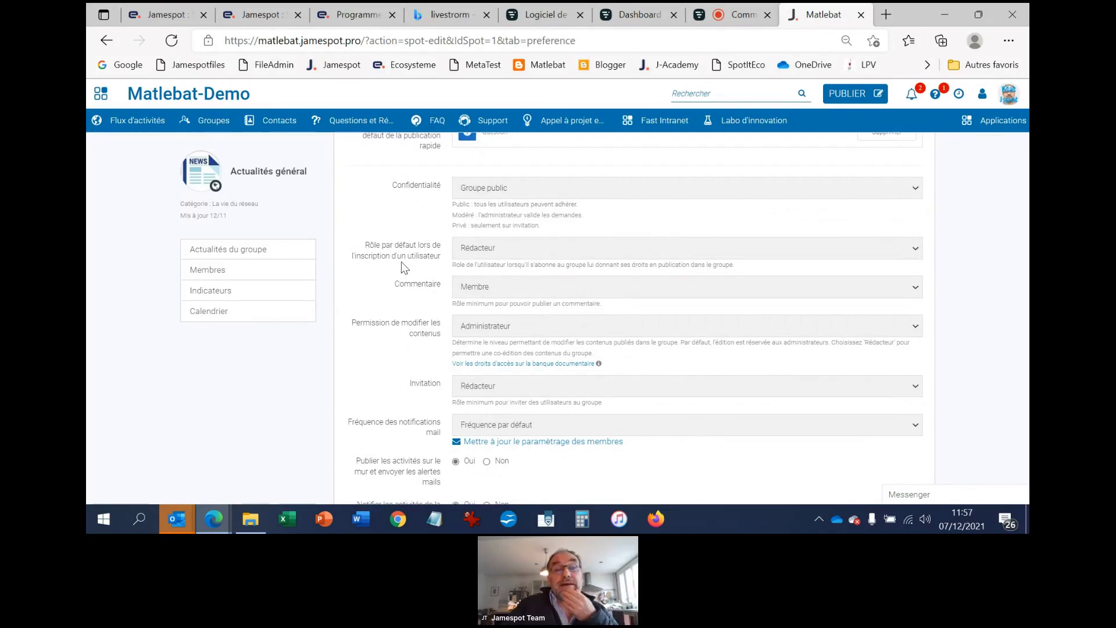
pyautogui.click(495, 251)
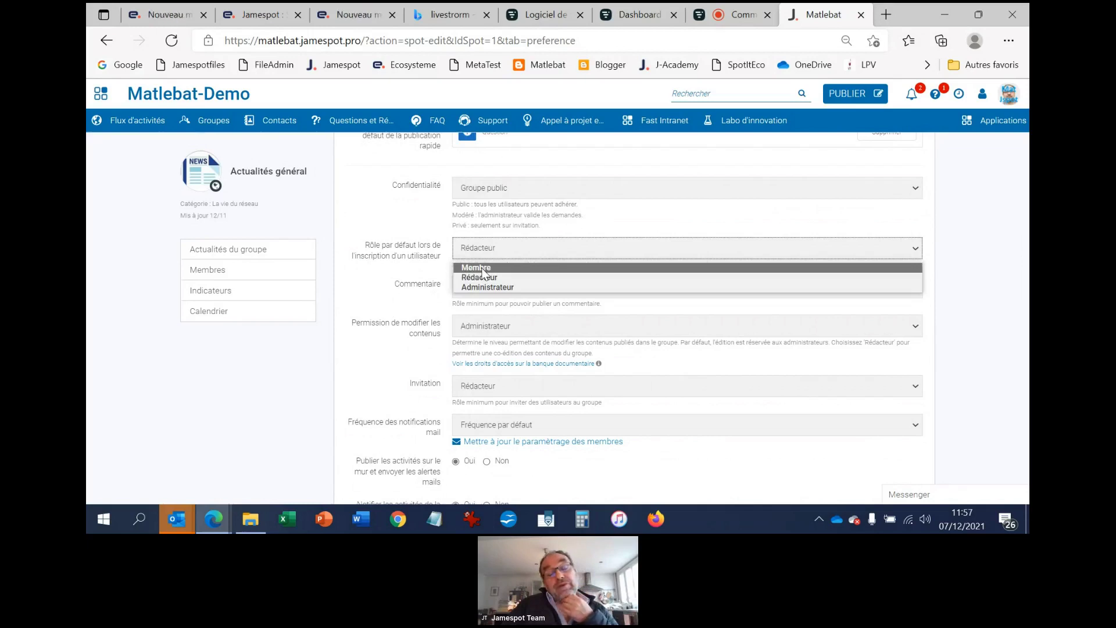
pyautogui.click(399, 276)
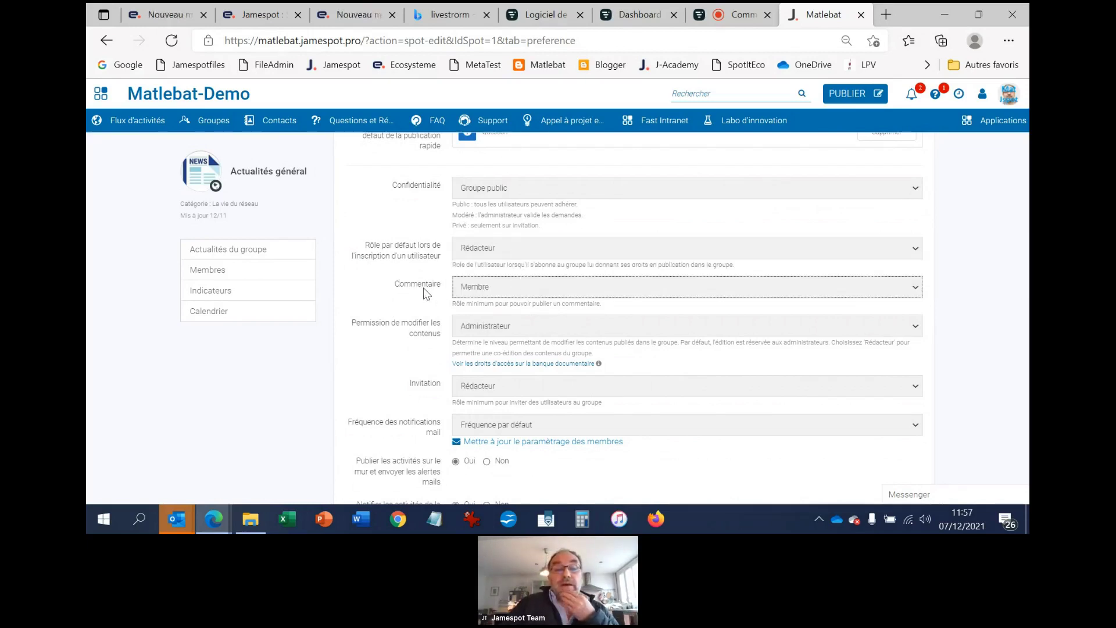
pyautogui.click(498, 288)
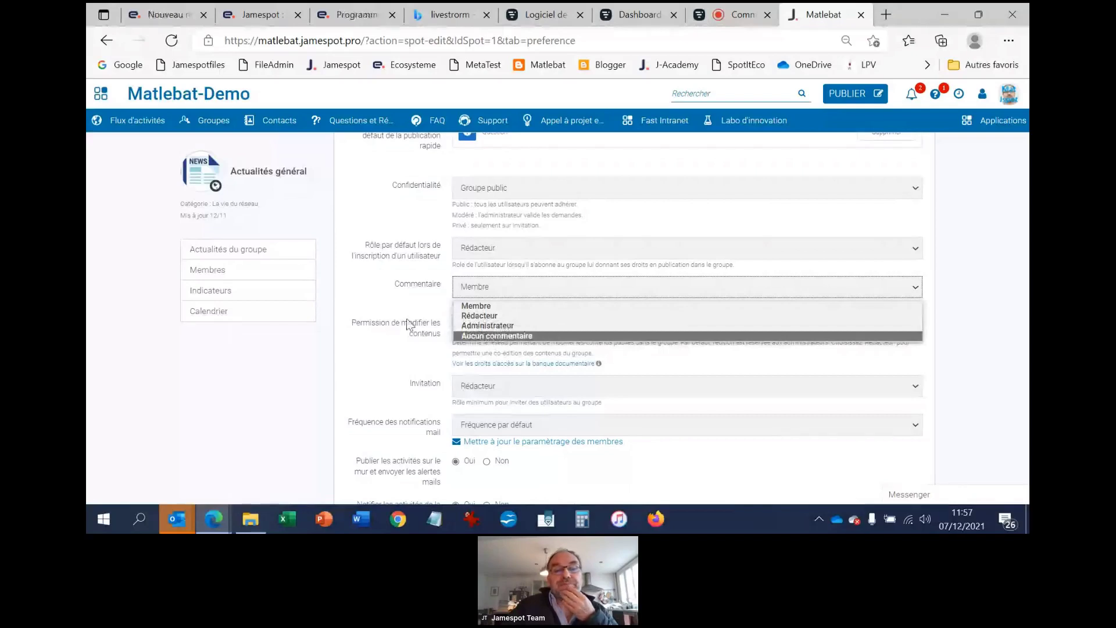
pyautogui.click(380, 340)
# Step: Review the roles allowed to modify contents and display the access rights for the document bank
pyautogui.scroll(-2, 380, 340)
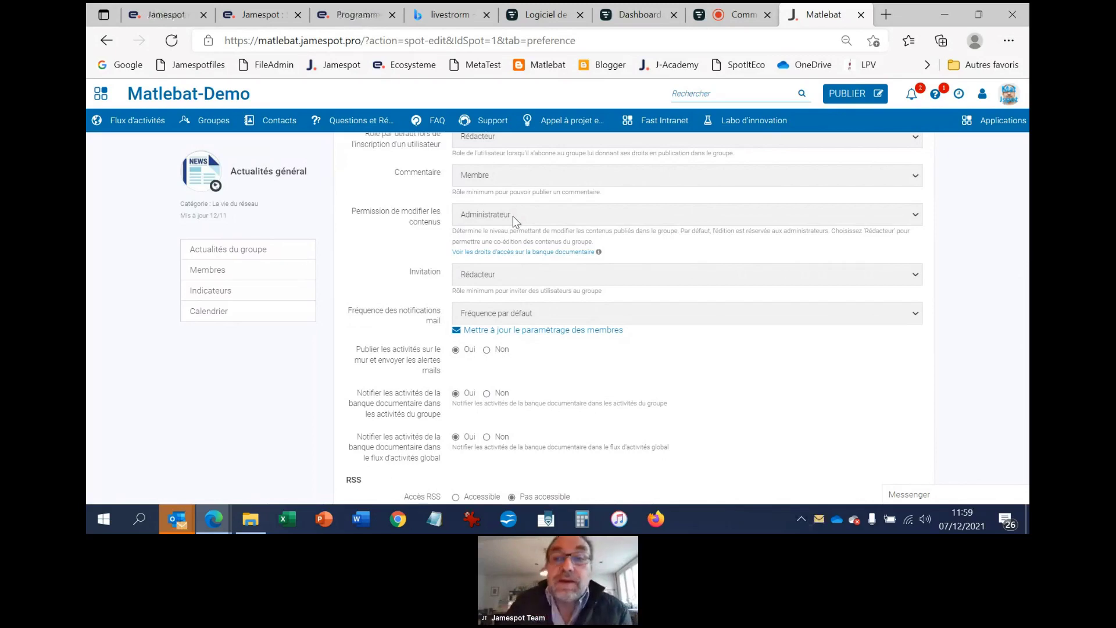
pyautogui.click(513, 215)
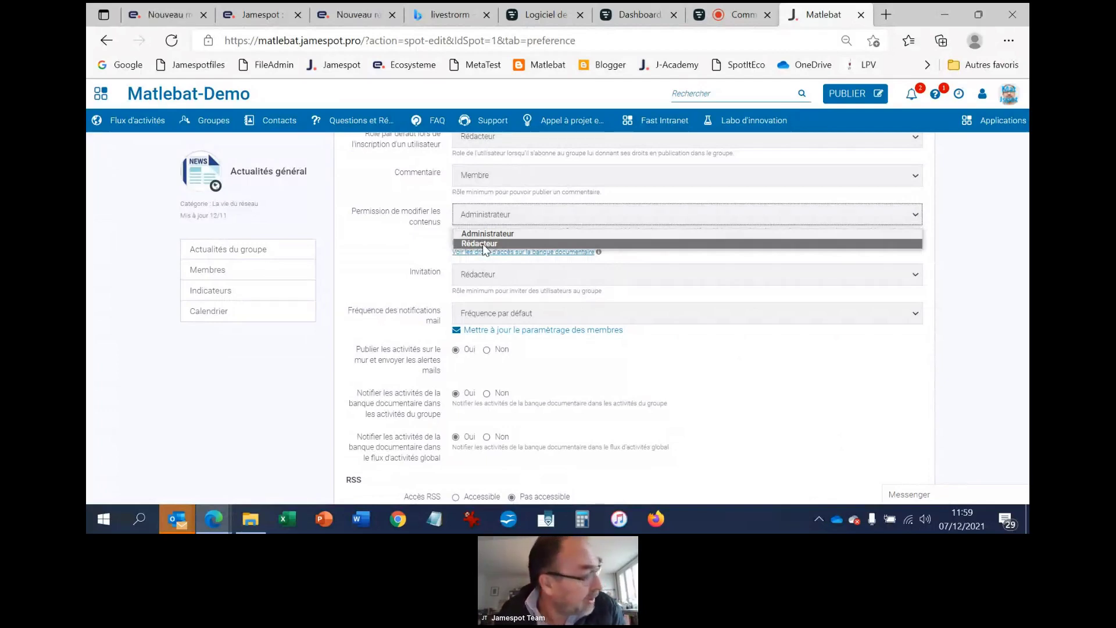
pyautogui.press('Escape')
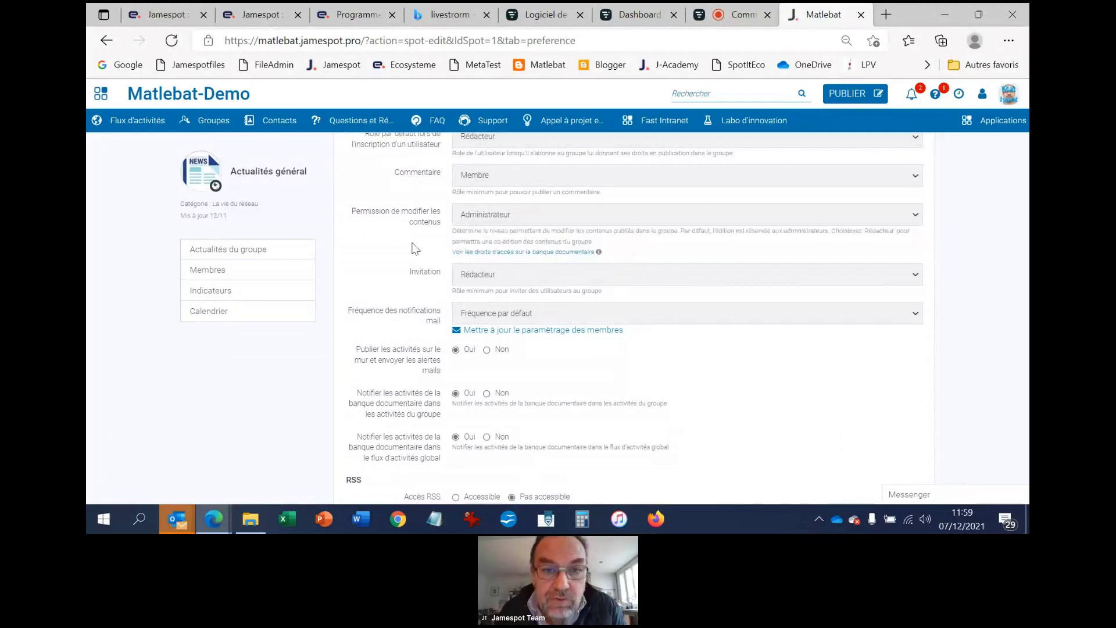
pyautogui.click(506, 253)
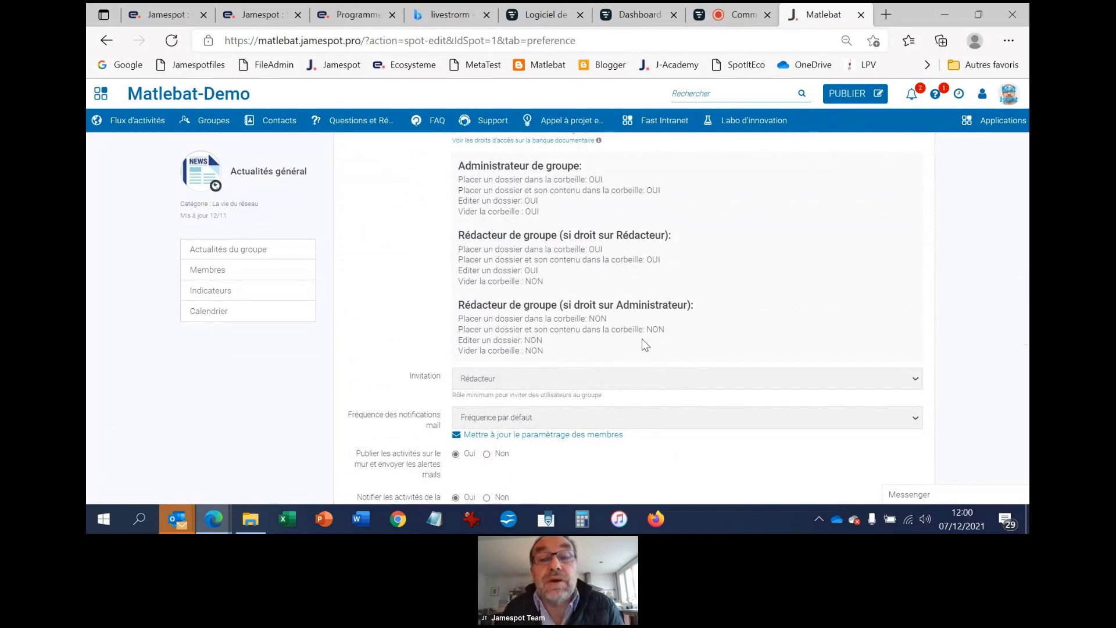
pyautogui.scroll(-2, 406, 320)
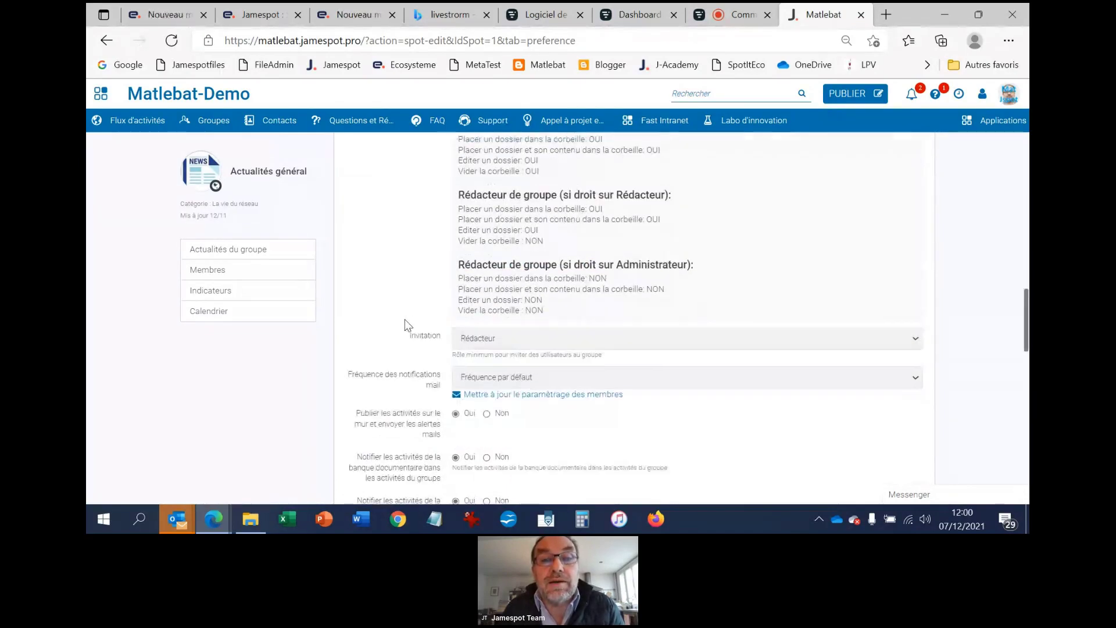
# Step: Set the mail notification frequency to Temps réel and turn off alerts for all new comments
pyautogui.scroll(-1, 405, 321)
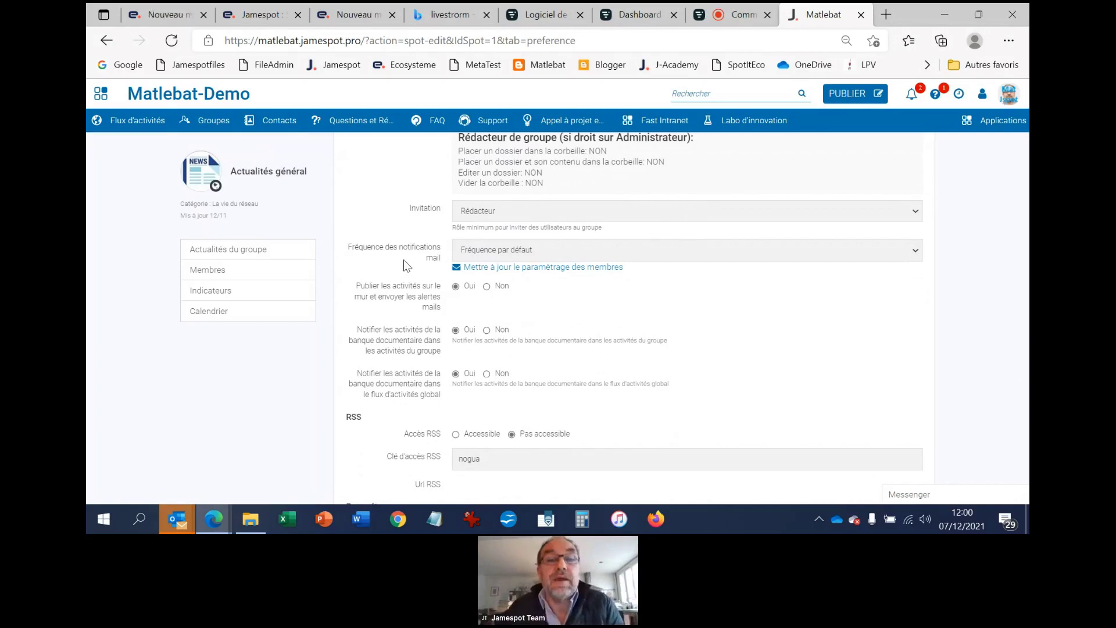
pyautogui.click(510, 251)
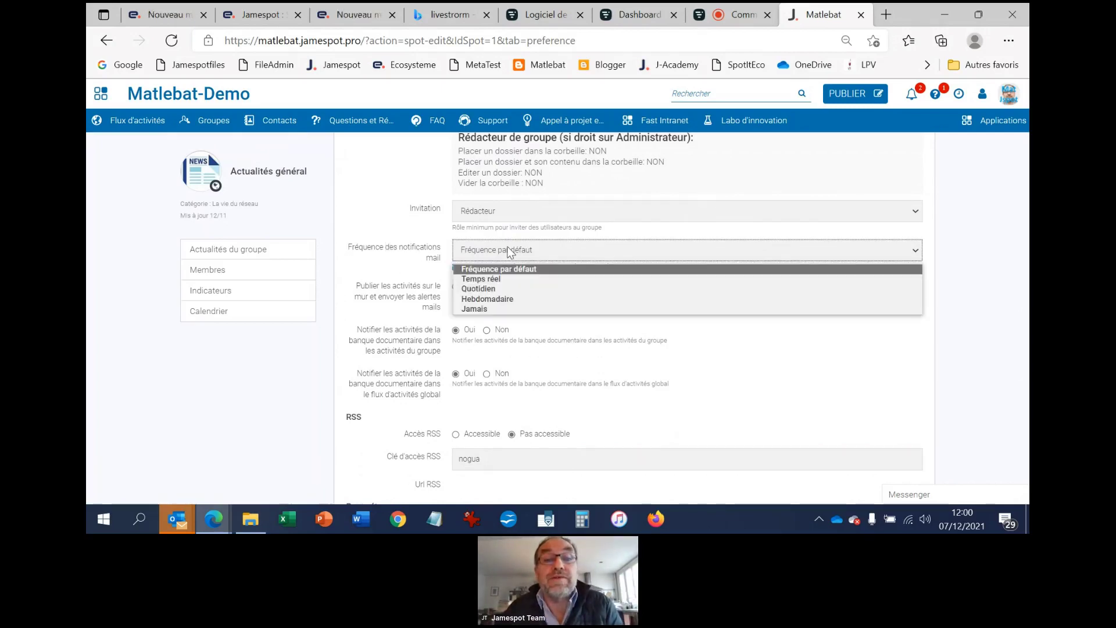
pyautogui.click(509, 251)
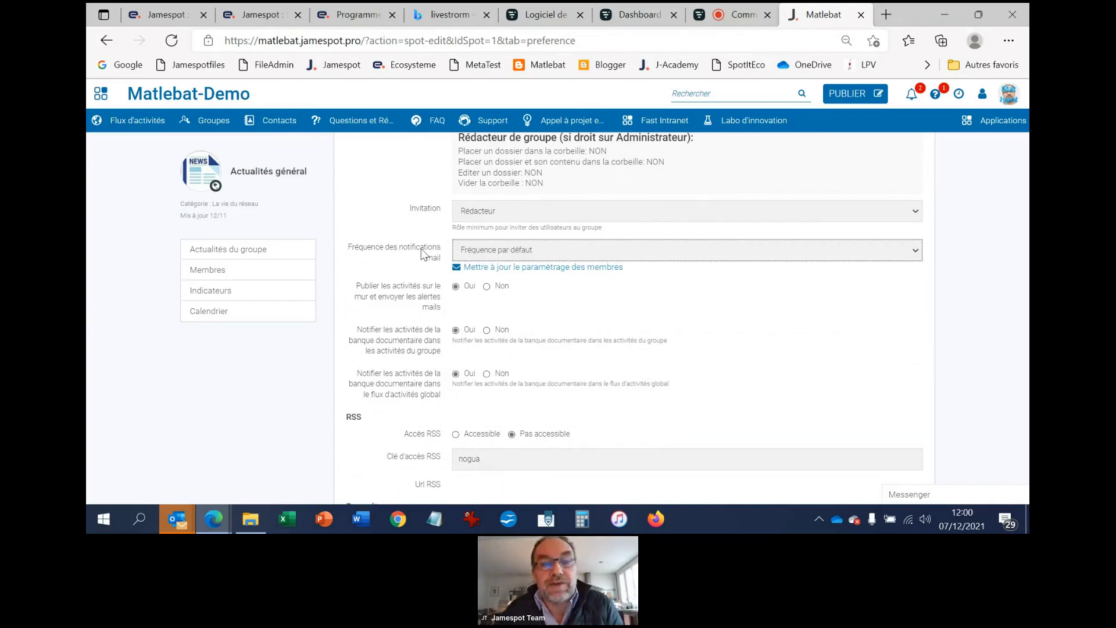
pyautogui.click(541, 251)
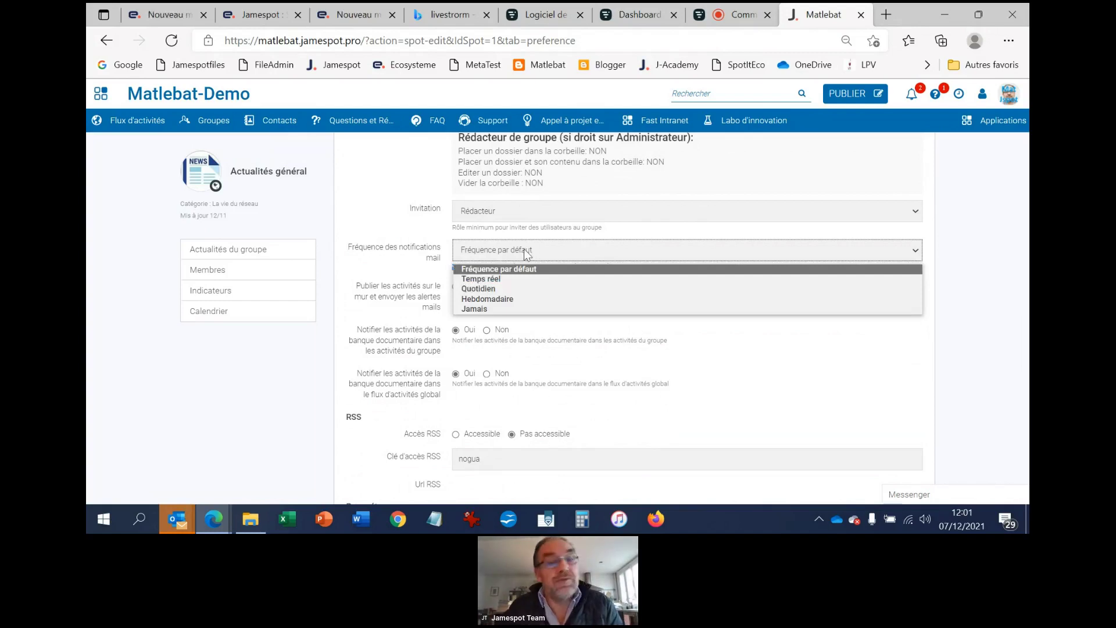
pyautogui.click(486, 278)
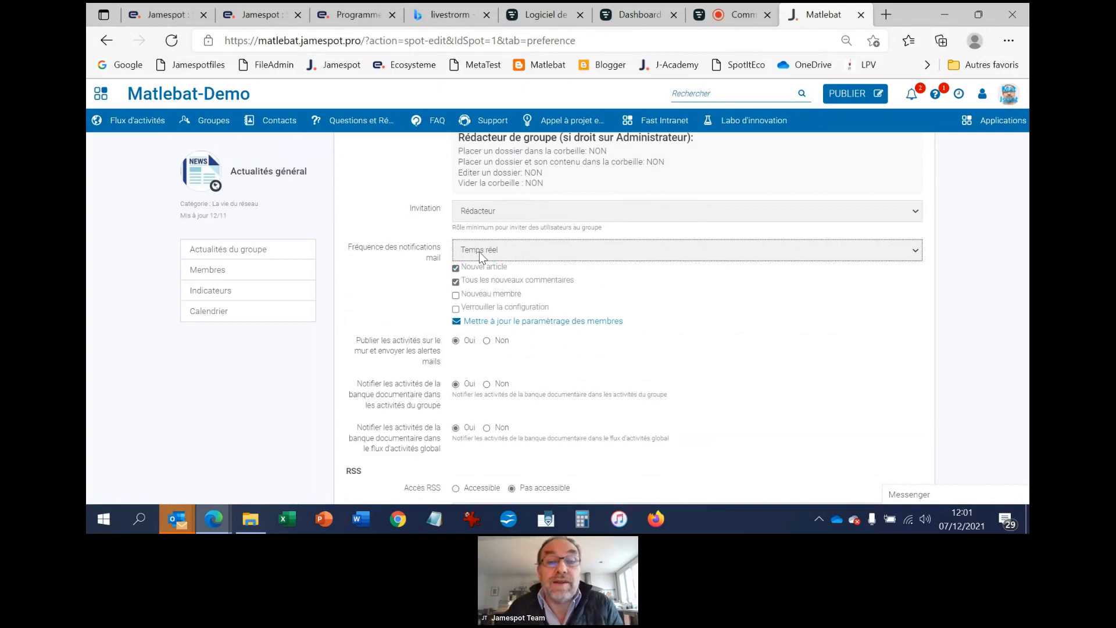
pyautogui.click(473, 281)
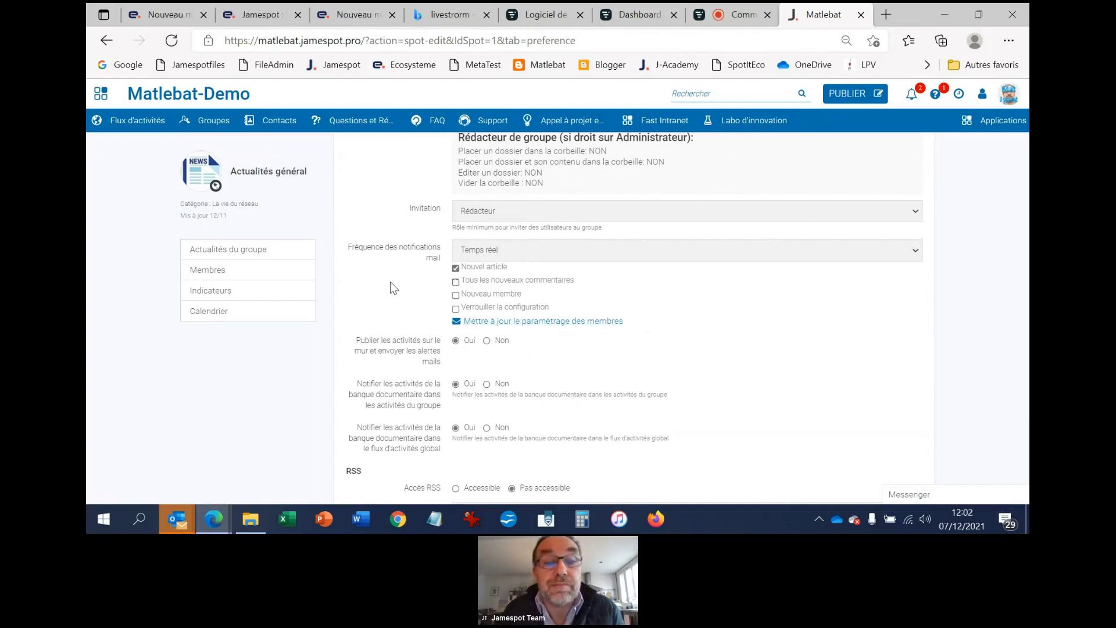
# Step: Look over the activity notification, RSS access and banner settings and the choices for showing only the start of articles
pyautogui.scroll(-3, 389, 282)
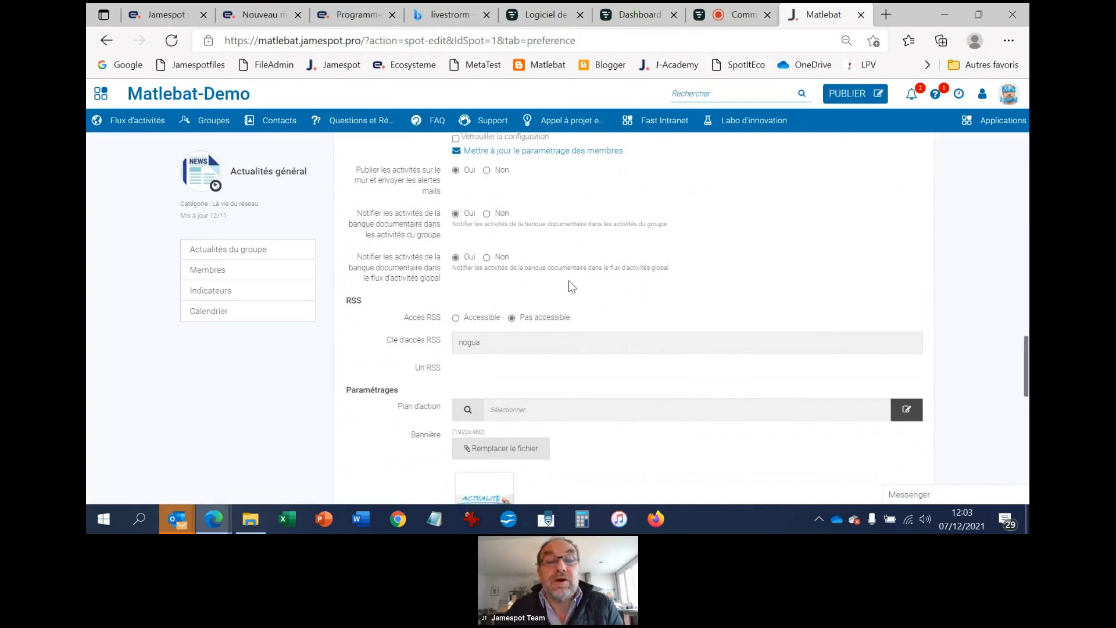
pyautogui.scroll(-1, 568, 287)
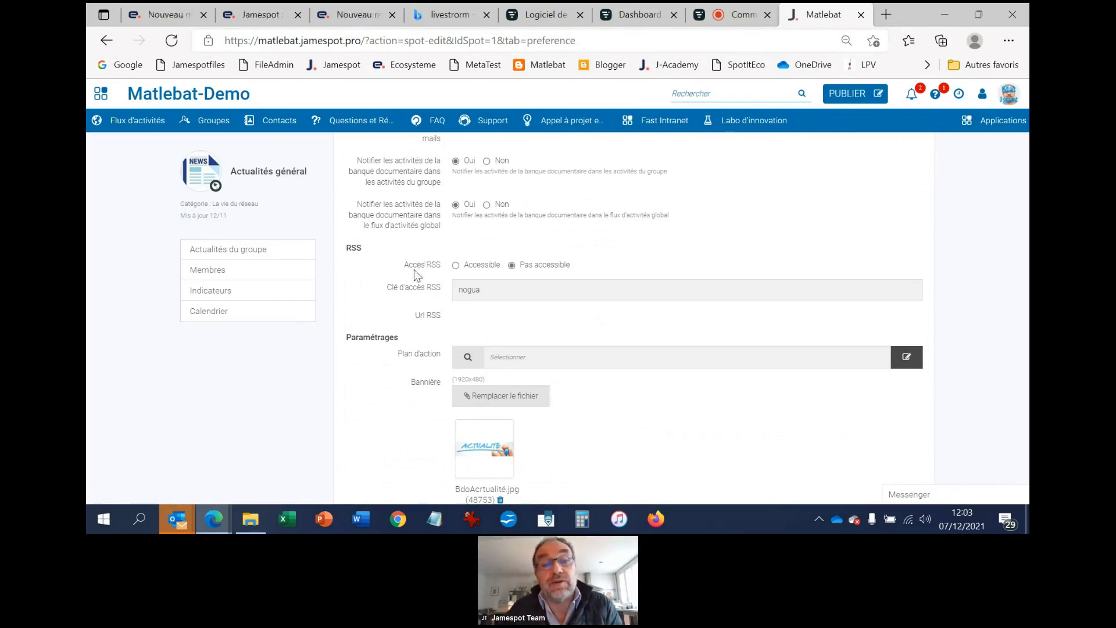
pyautogui.scroll(-3, 415, 276)
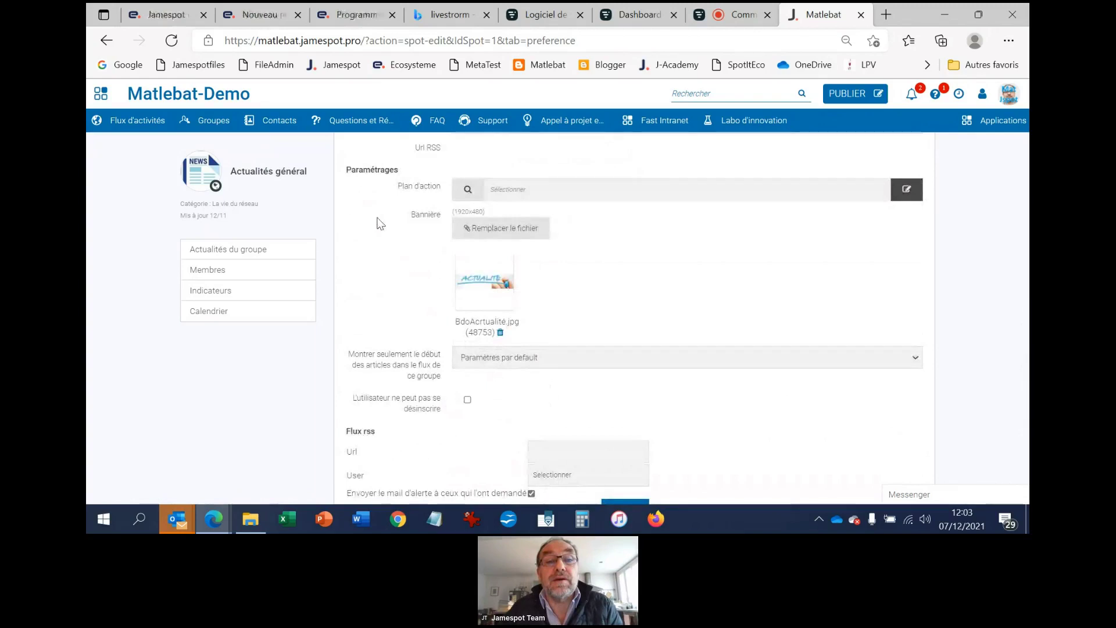
pyautogui.scroll(-1, 381, 223)
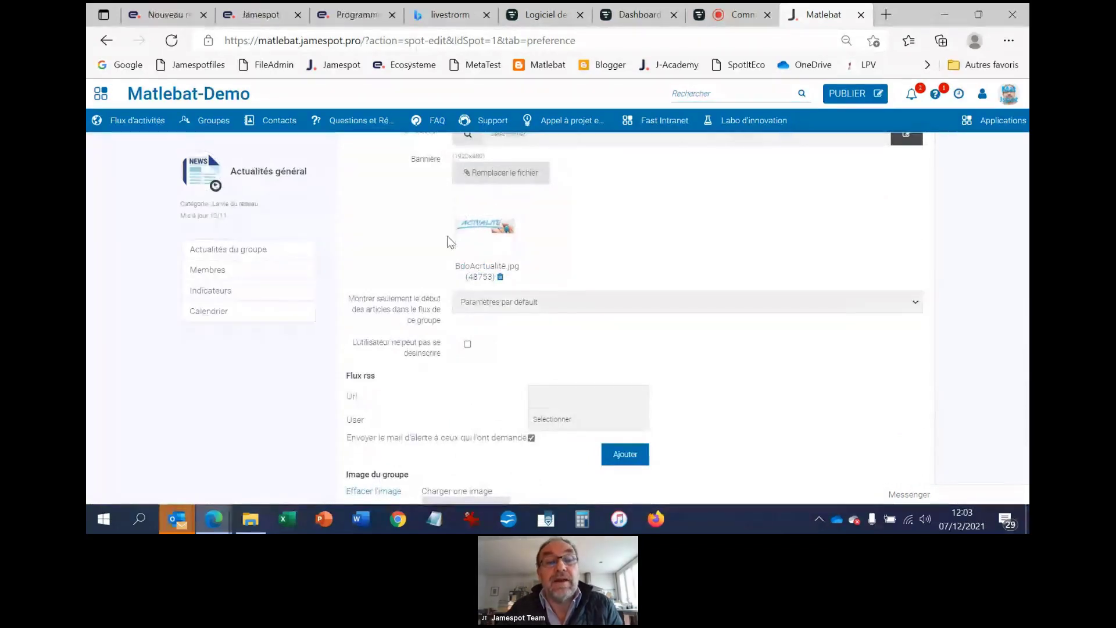
pyautogui.scroll(-2, 507, 196)
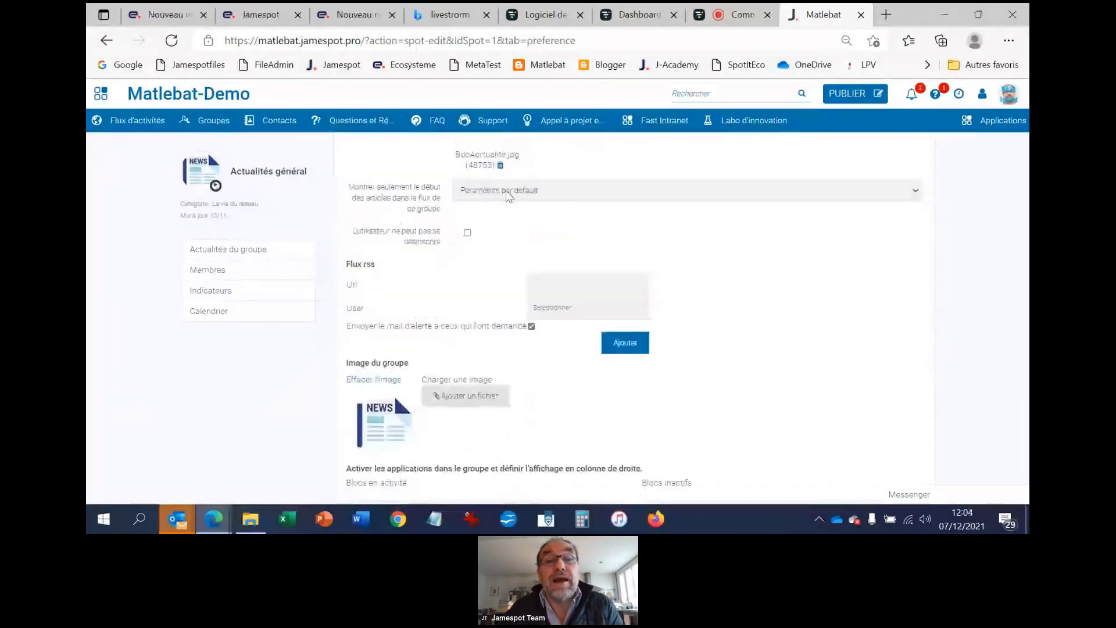
pyautogui.click(505, 190)
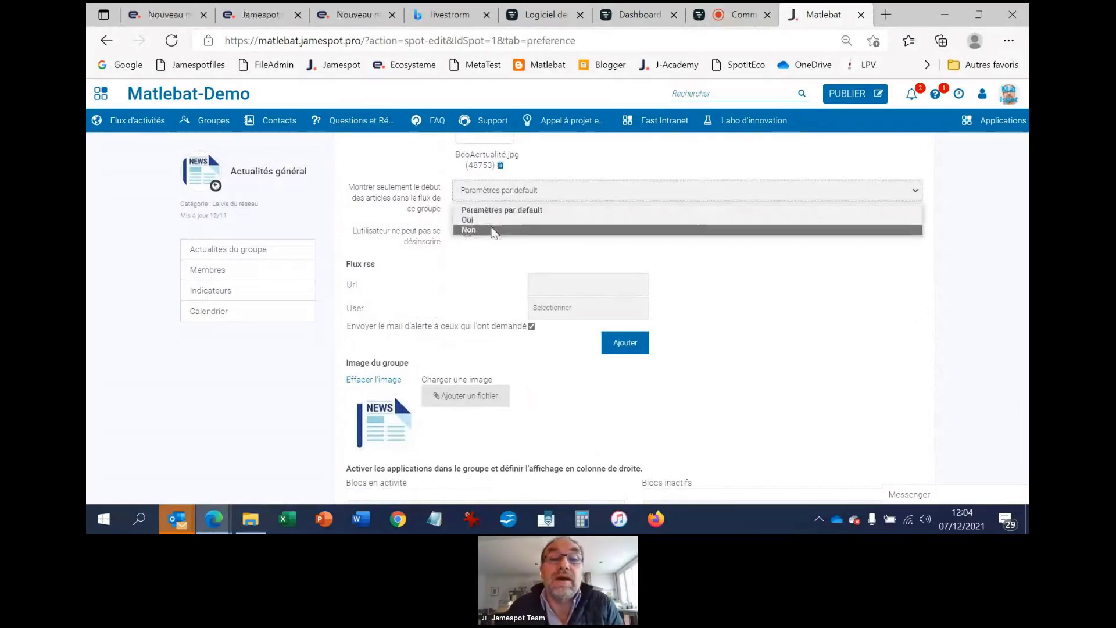
pyautogui.click(404, 232)
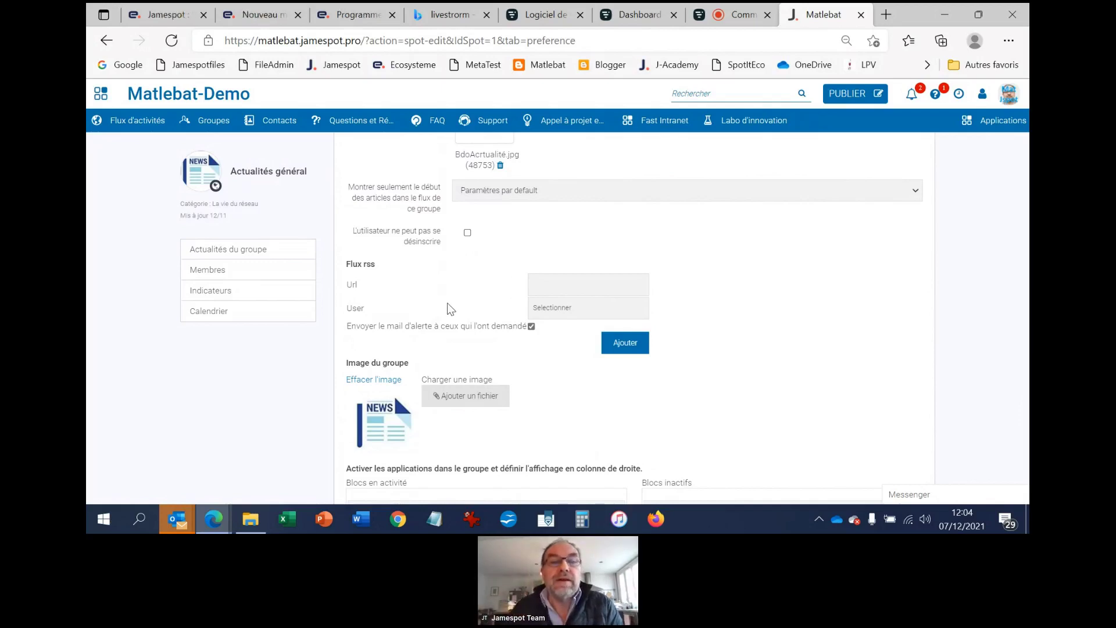
# Step: Look over the Flux rss URL and user fields, the group image and the active and inactive application blocks
pyautogui.scroll(-1, 447, 308)
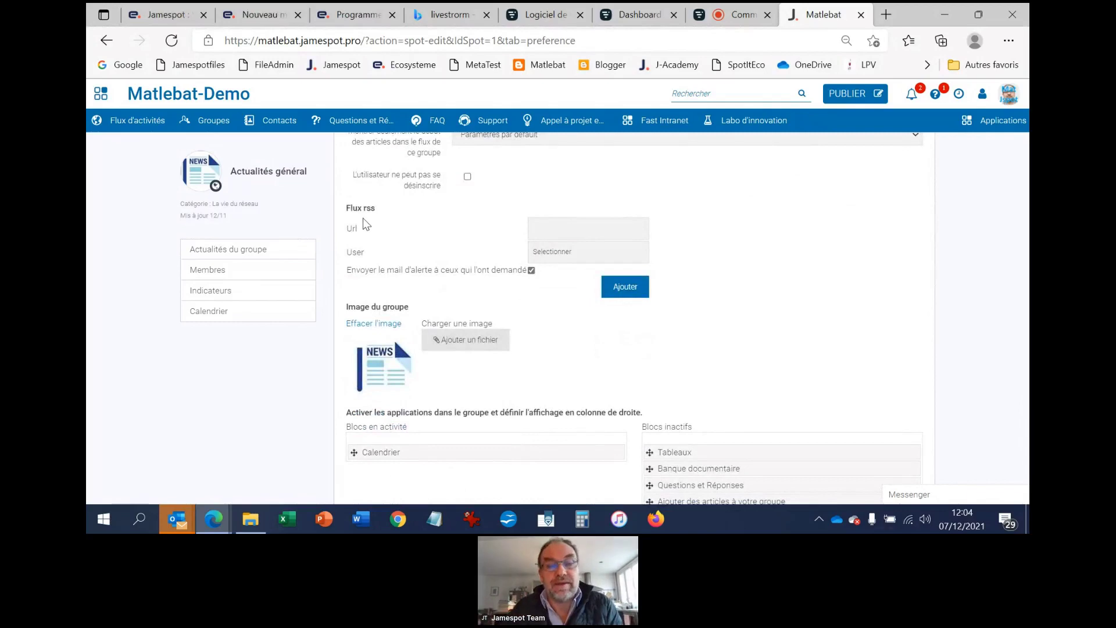
pyautogui.scroll(1, 430, 256)
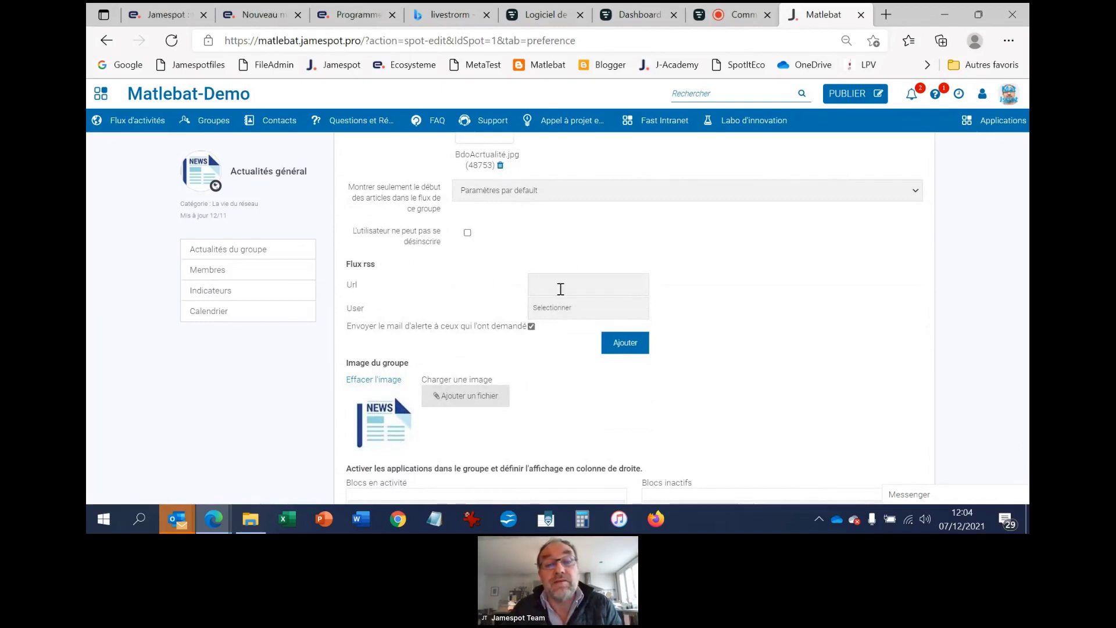
pyautogui.click(562, 310)
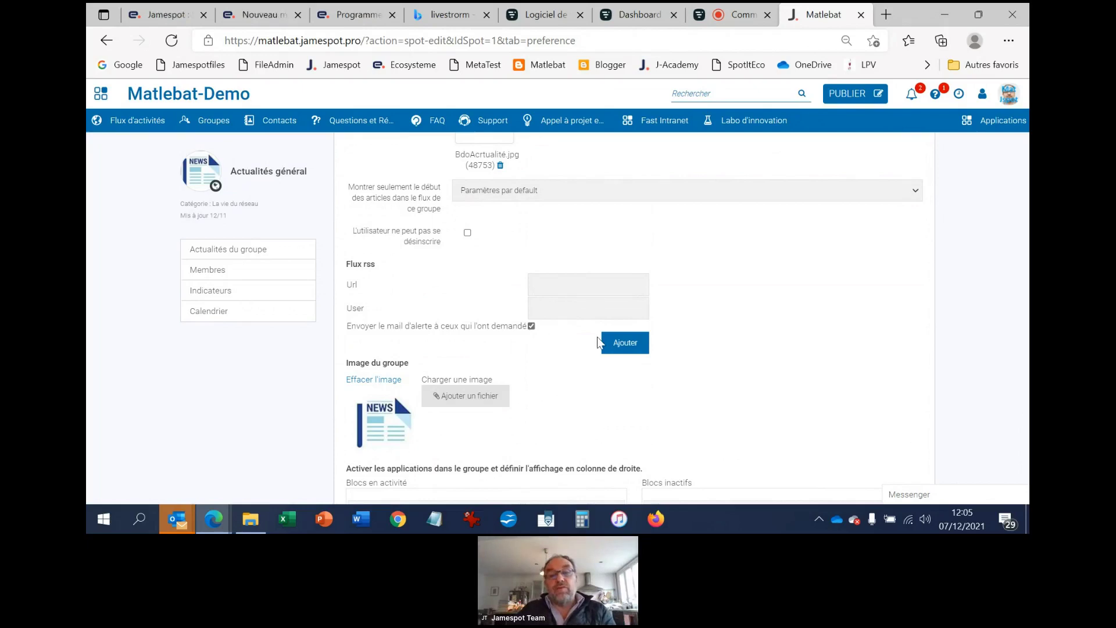
pyautogui.scroll(-3, 596, 330)
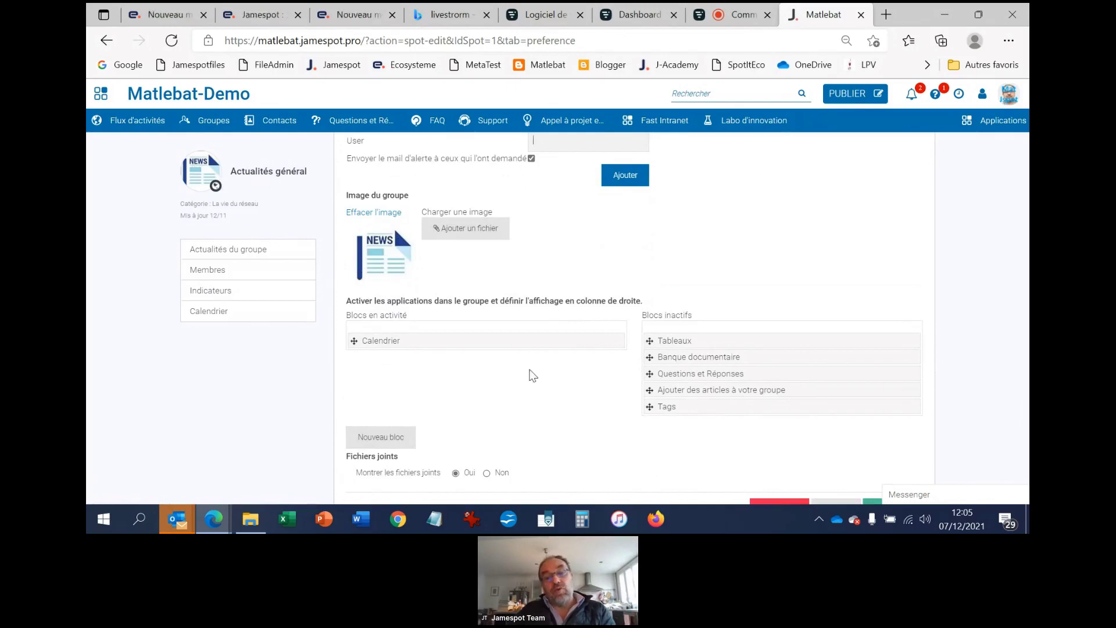
pyautogui.scroll(-1, 538, 372)
pyautogui.scroll(-1, 538, 372)
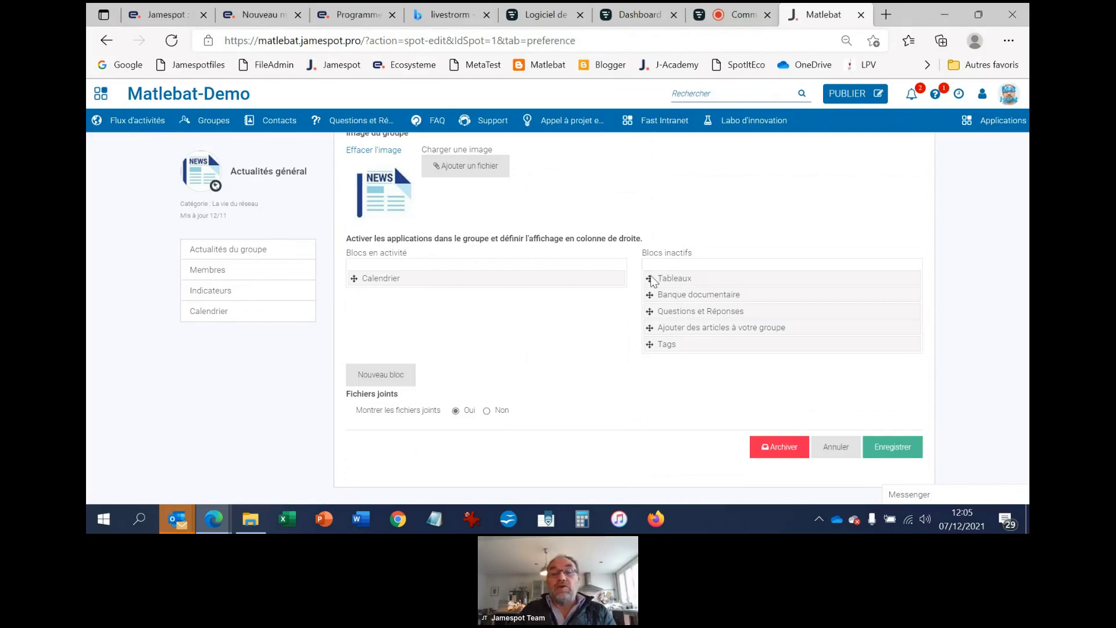
# Step: Activate the Tableaux, Banque documentaire, Questions et Réponses and Tags blocks in the group
pyautogui.moveTo(650, 278); pyautogui.dragTo(357, 313)
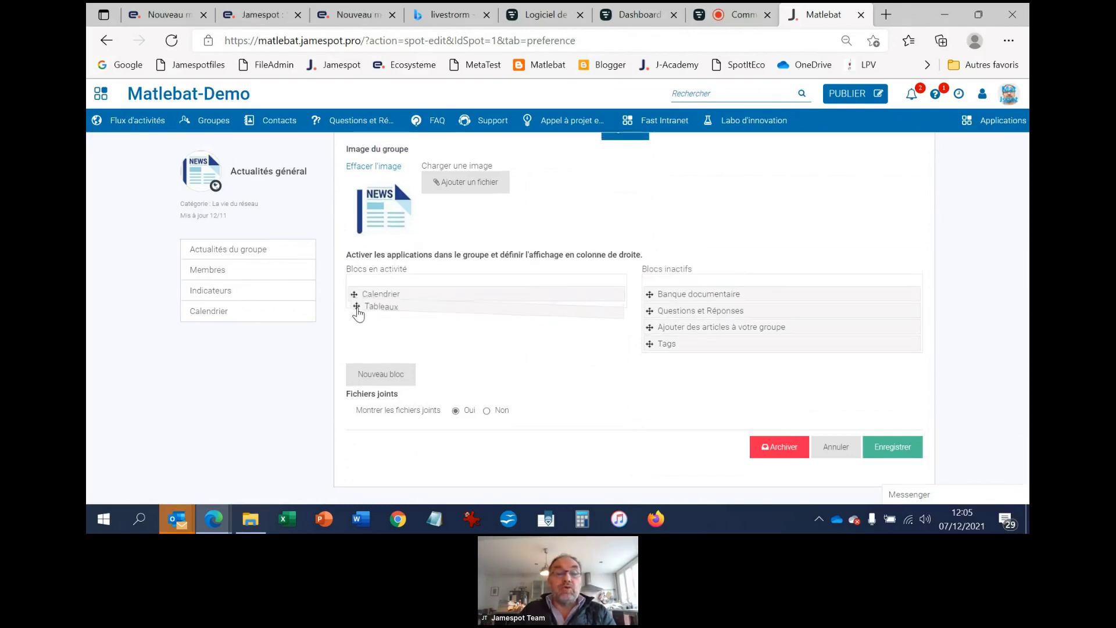
pyautogui.moveTo(665, 290); pyautogui.dragTo(375, 329)
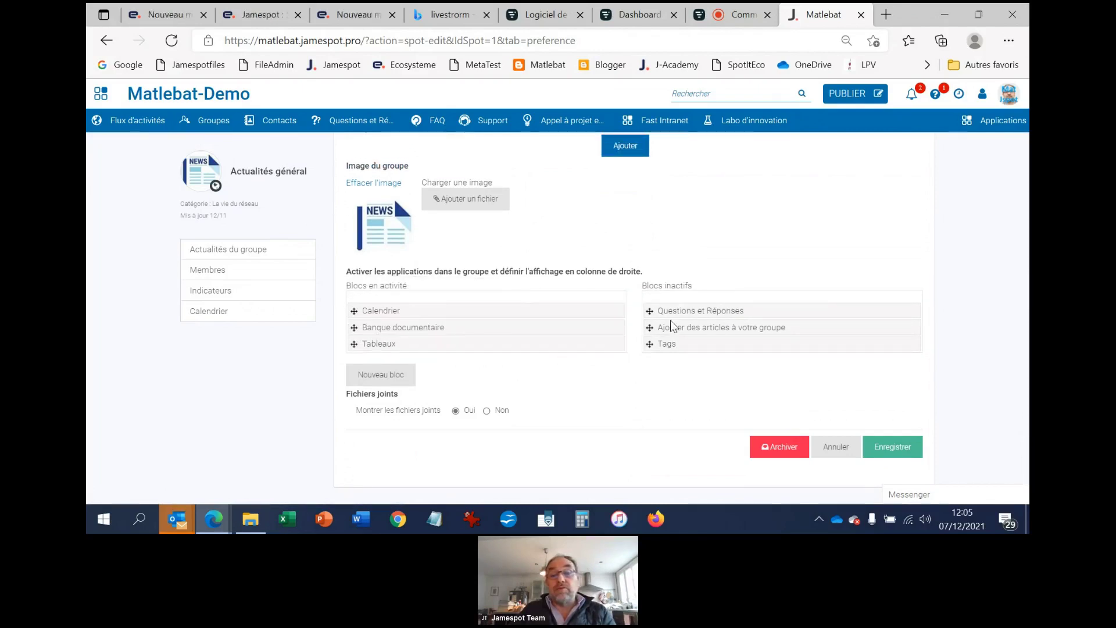
pyautogui.moveTo(667, 314); pyautogui.dragTo(407, 327)
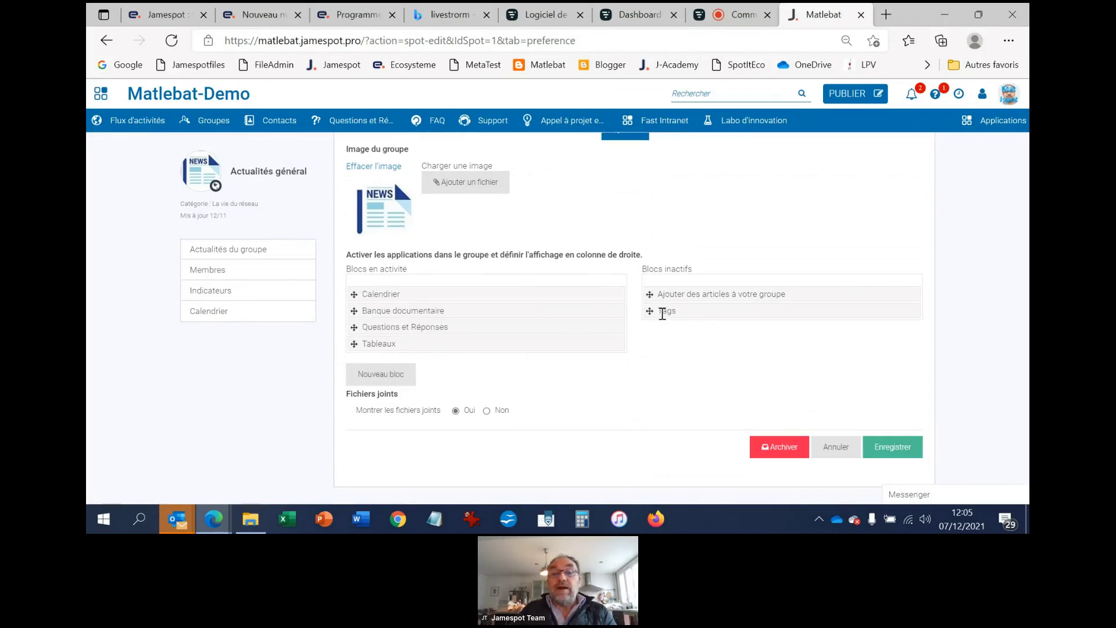
pyautogui.moveTo(656, 314); pyautogui.dragTo(369, 339)
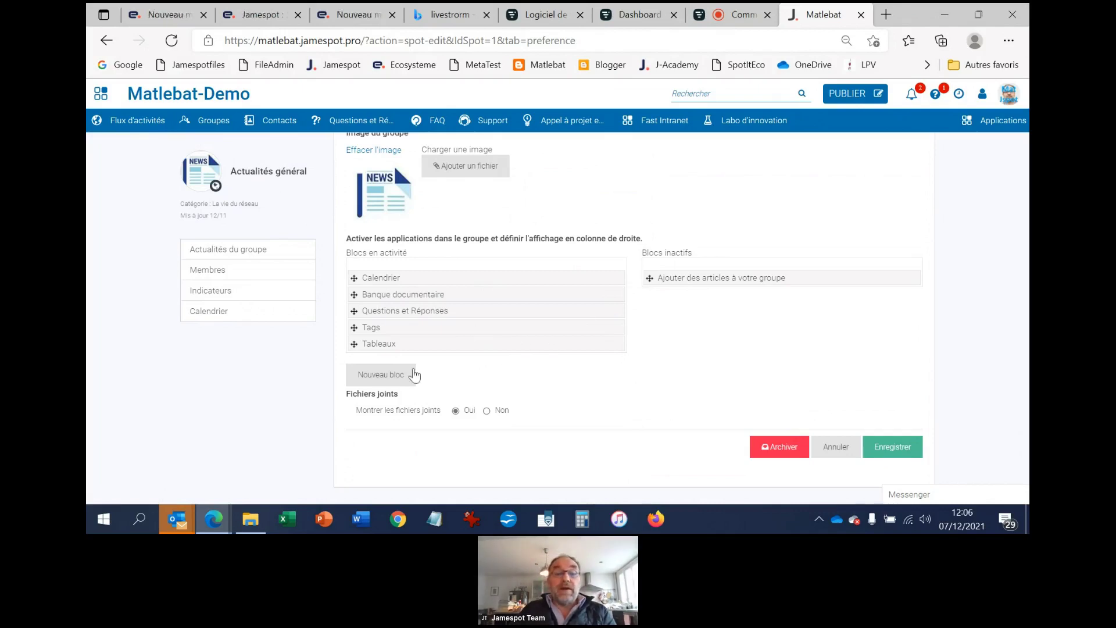
# Step: Create a new html block titled Test with the value <p>Test</p> and save the group settings
pyautogui.click(390, 380)
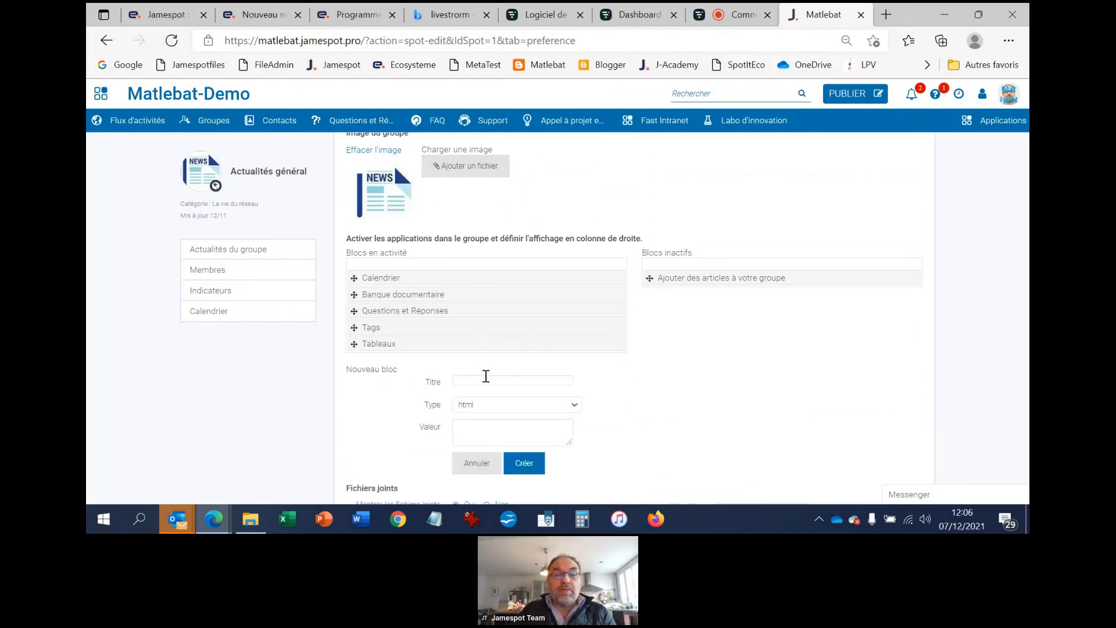
pyautogui.click(486, 378)
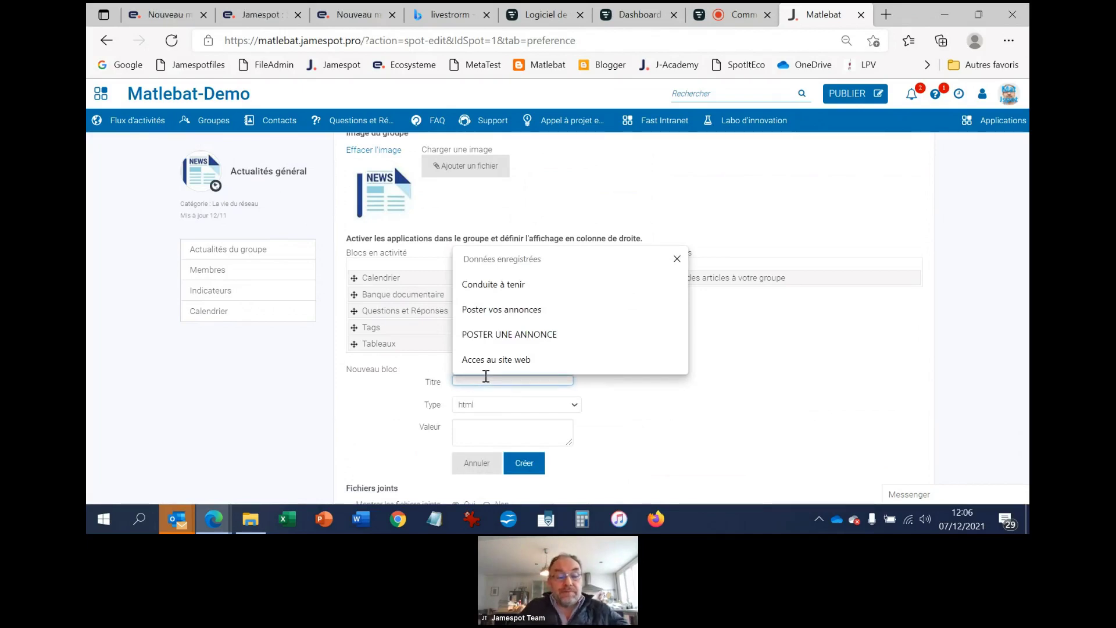
pyautogui.write('Tesc')
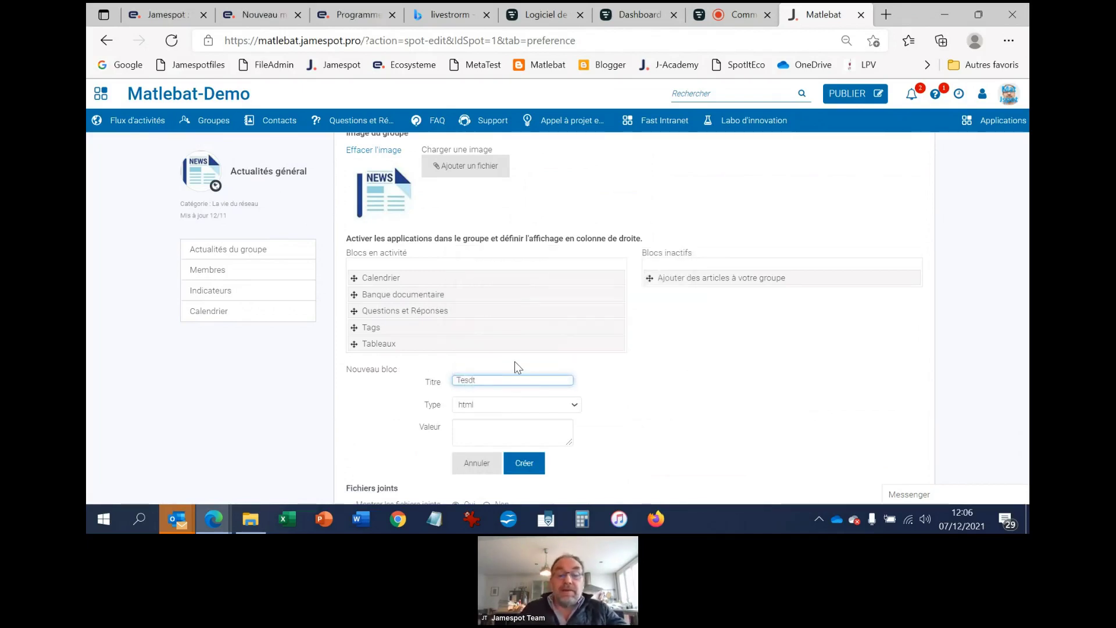
pyautogui.press('BackSpace')
pyautogui.press('BackSpace')
pyautogui.write('t')
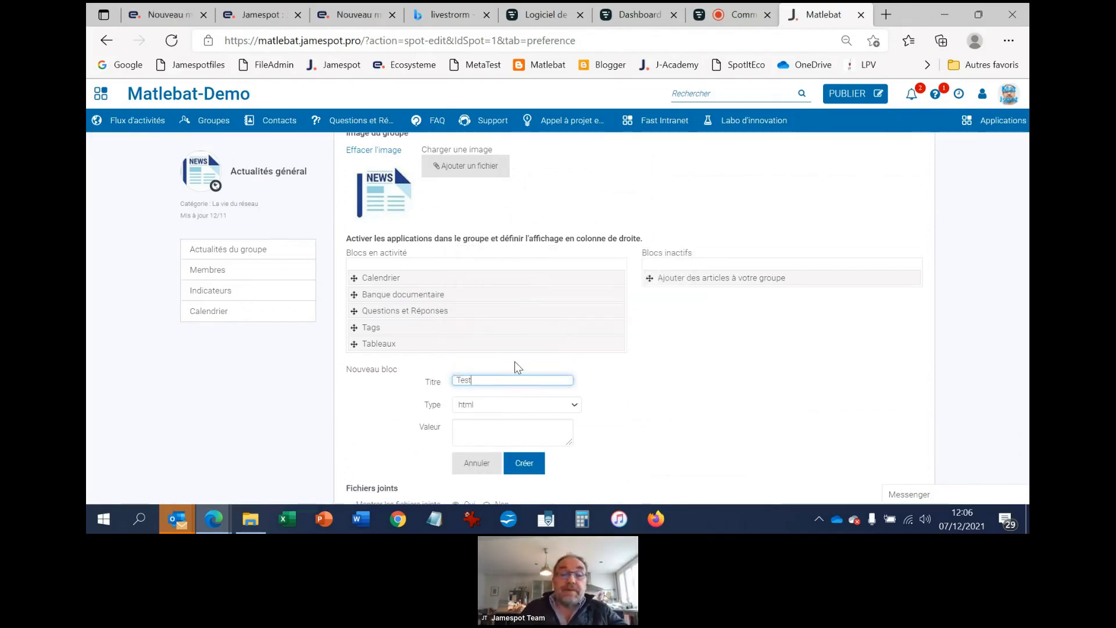
pyautogui.click(507, 428)
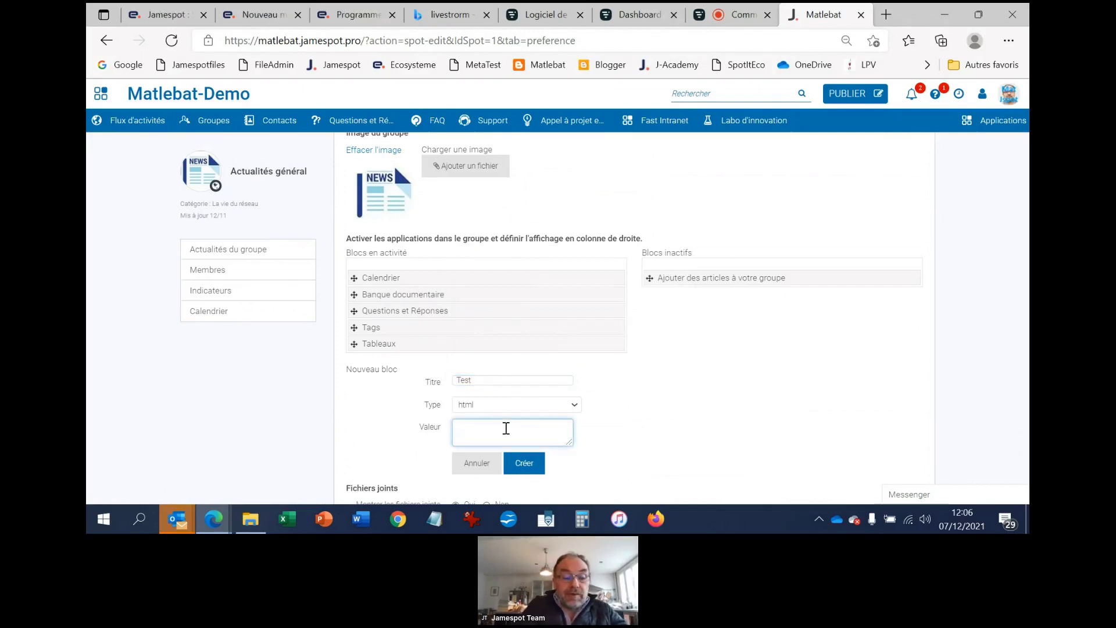
pyautogui.write('<p>Test<')
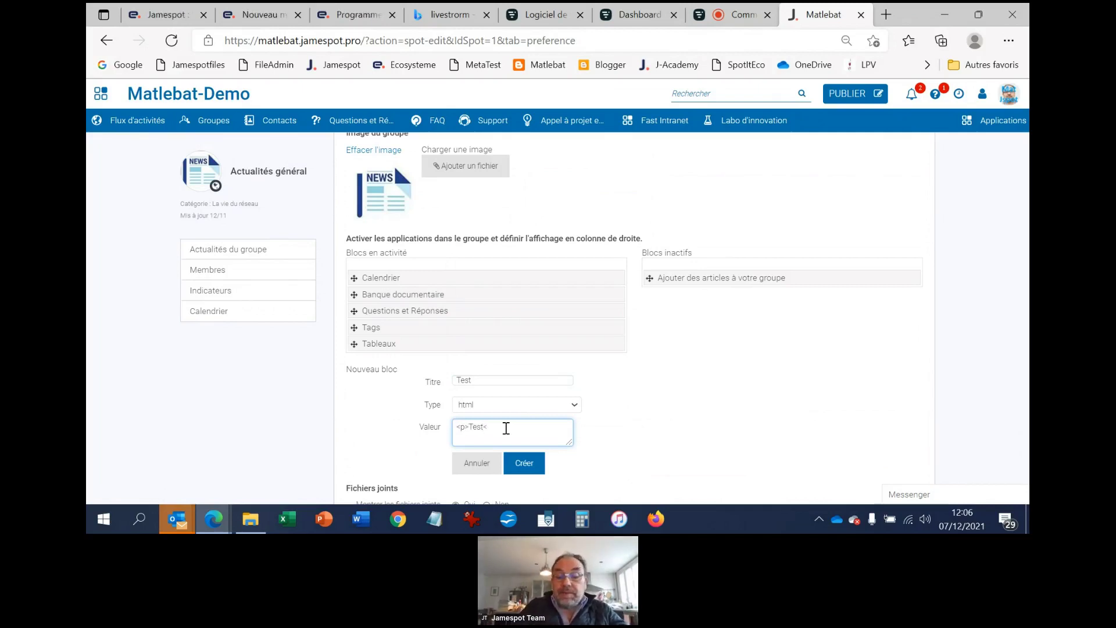
pyautogui.write('p>')
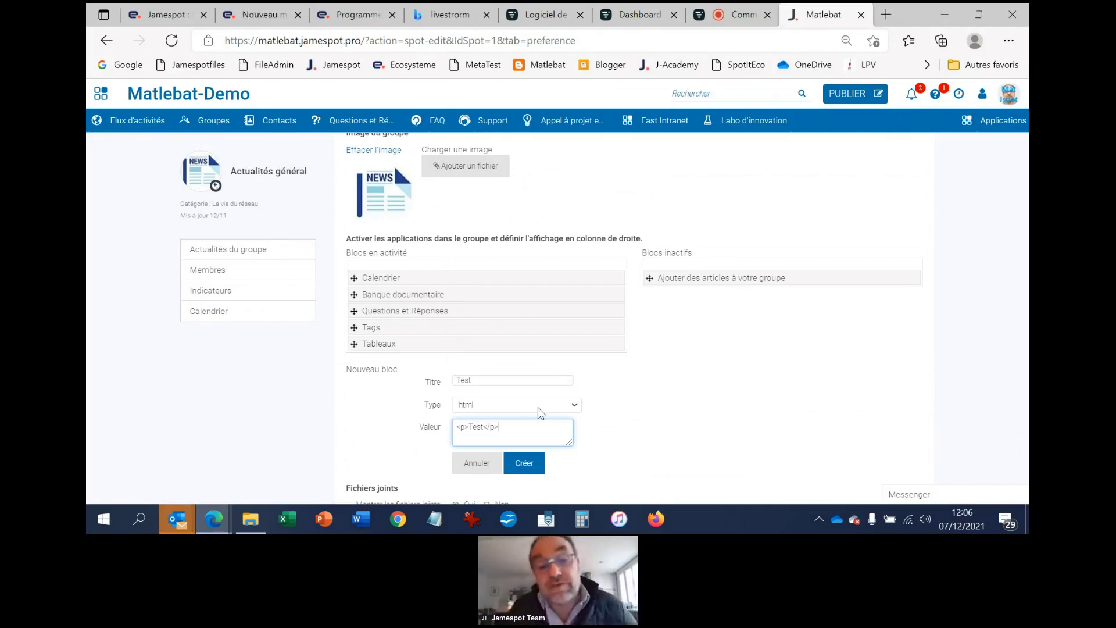
pyautogui.click(524, 462)
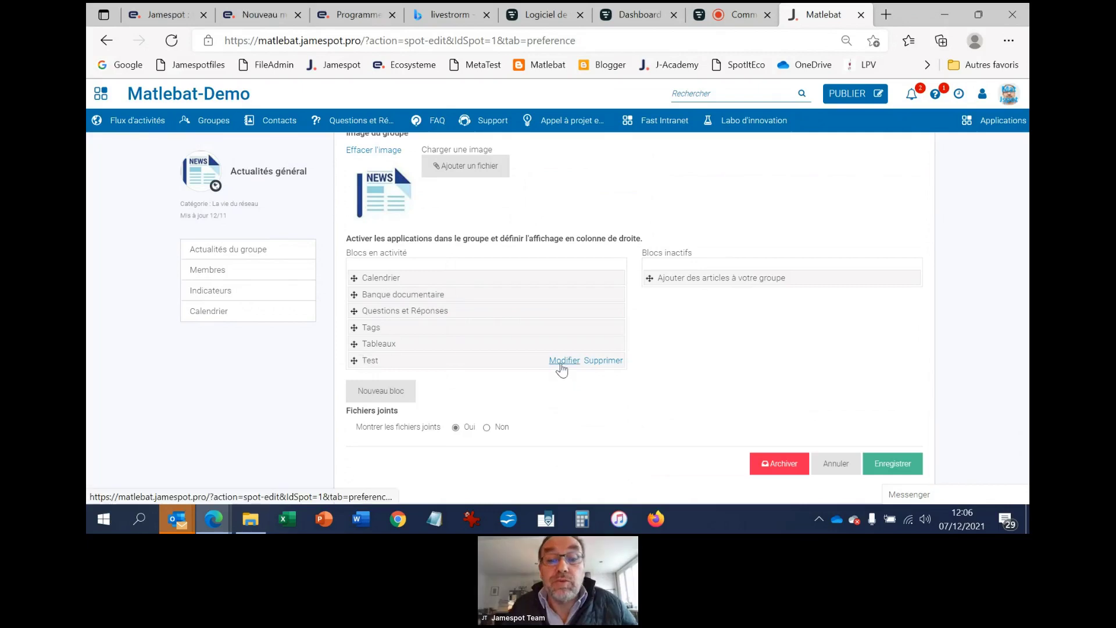
pyautogui.scroll(-1, 611, 409)
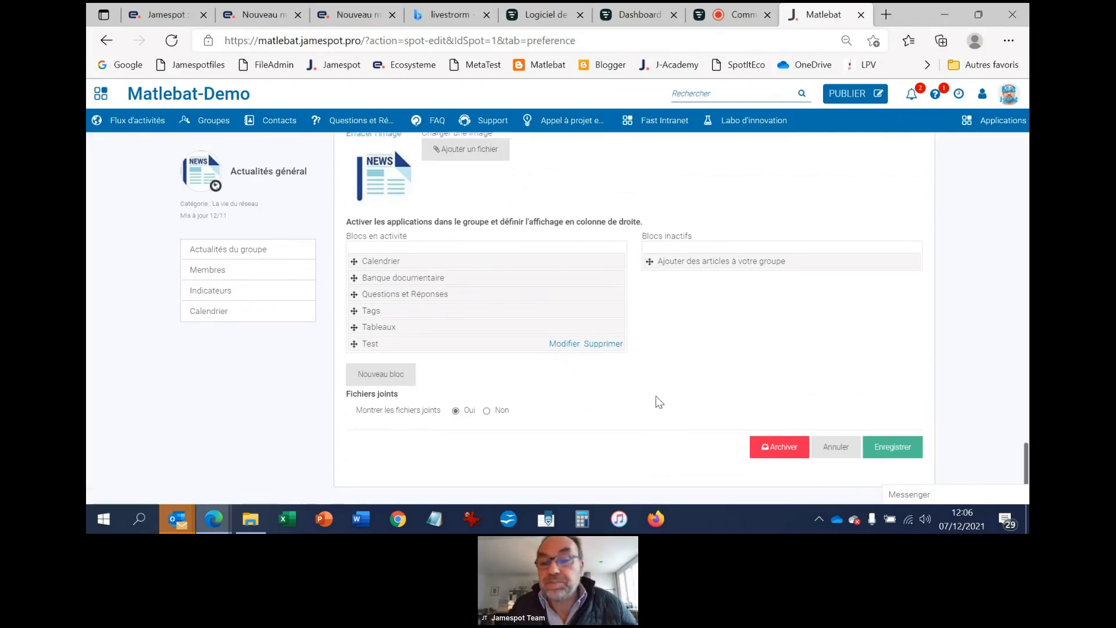
pyautogui.click(892, 447)
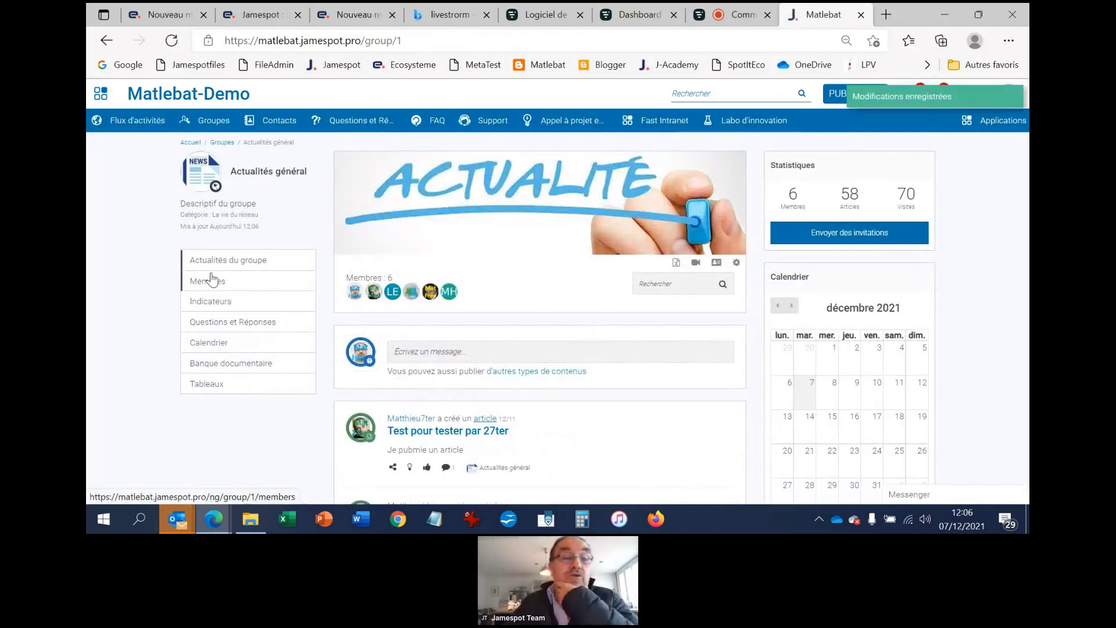
# Step: Look over the Actualités général group's page, its application links and its side blocks
pyautogui.moveTo(176, 205); pyautogui.dragTo(266, 205)
pyautogui.click(298, 197)
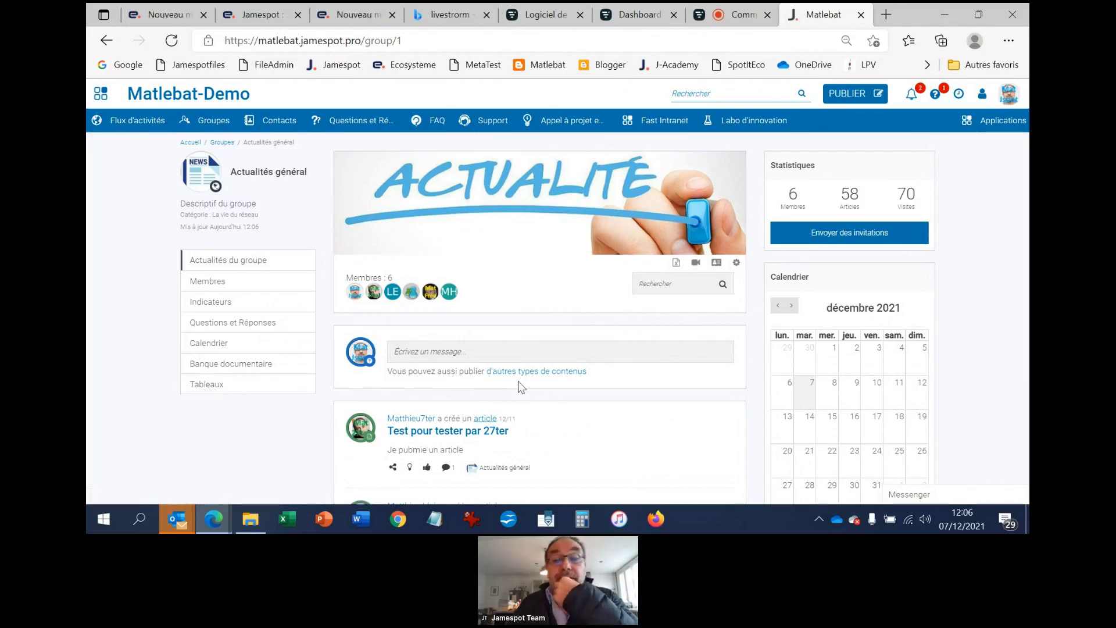
pyautogui.scroll(-6, 518, 382)
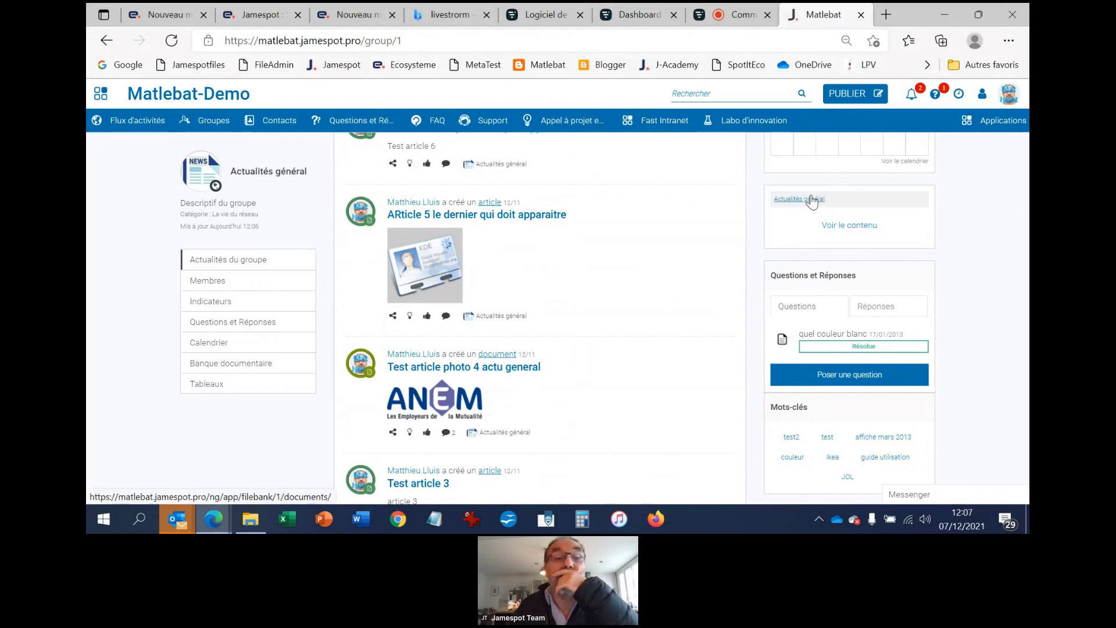
# Step: Add a folder named Dossier to the group's Banque documentaire
pyautogui.click(232, 365)
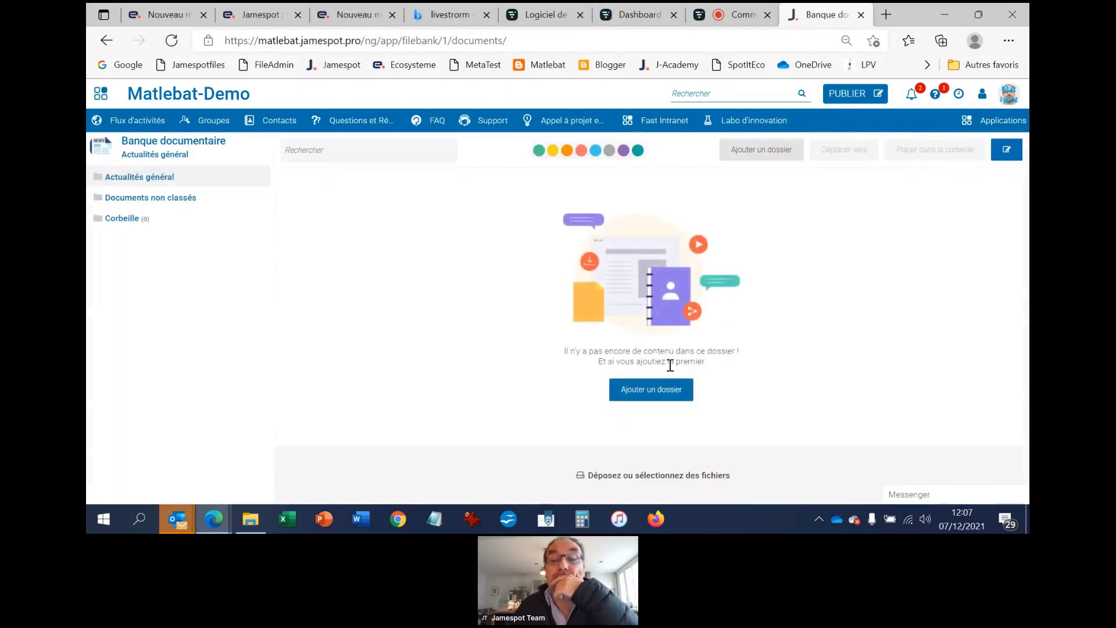
pyautogui.click(661, 400)
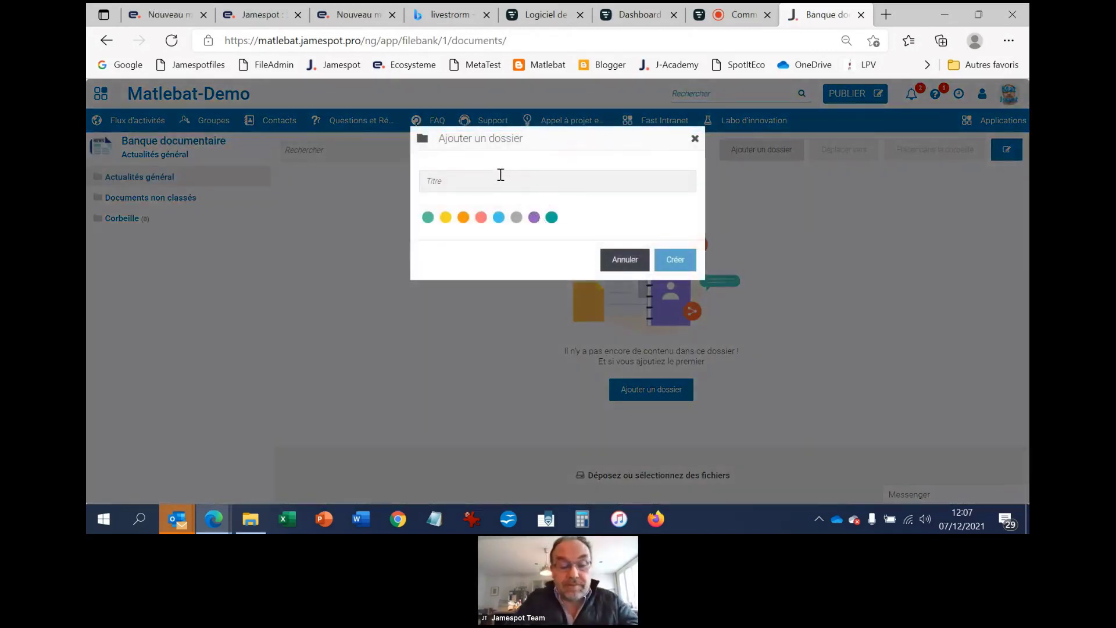
pyautogui.write('Dossier')
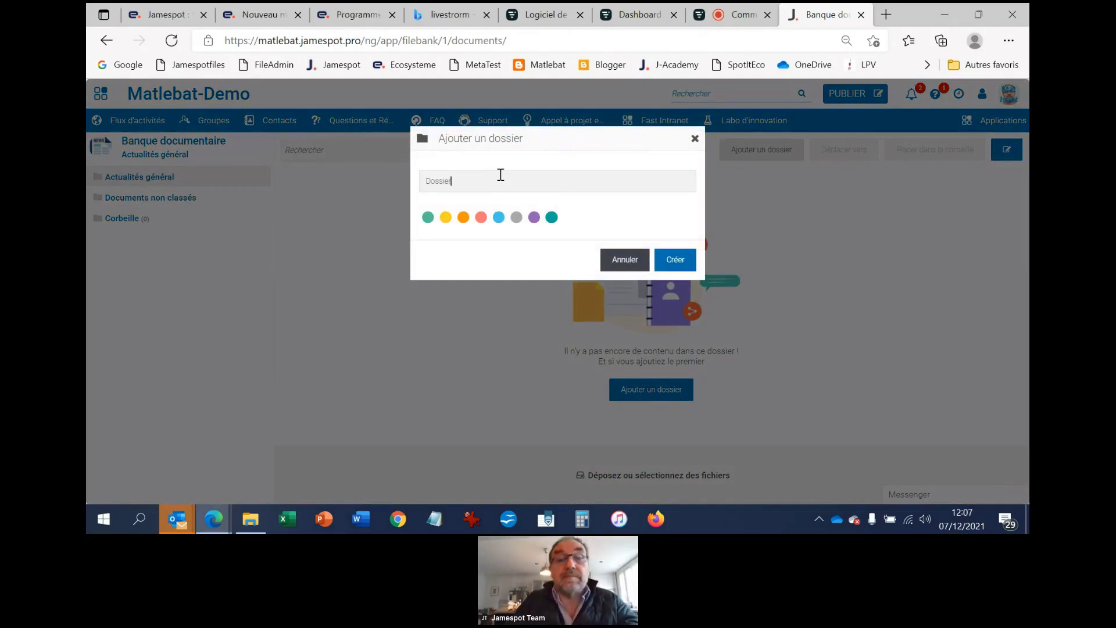
pyautogui.click(696, 264)
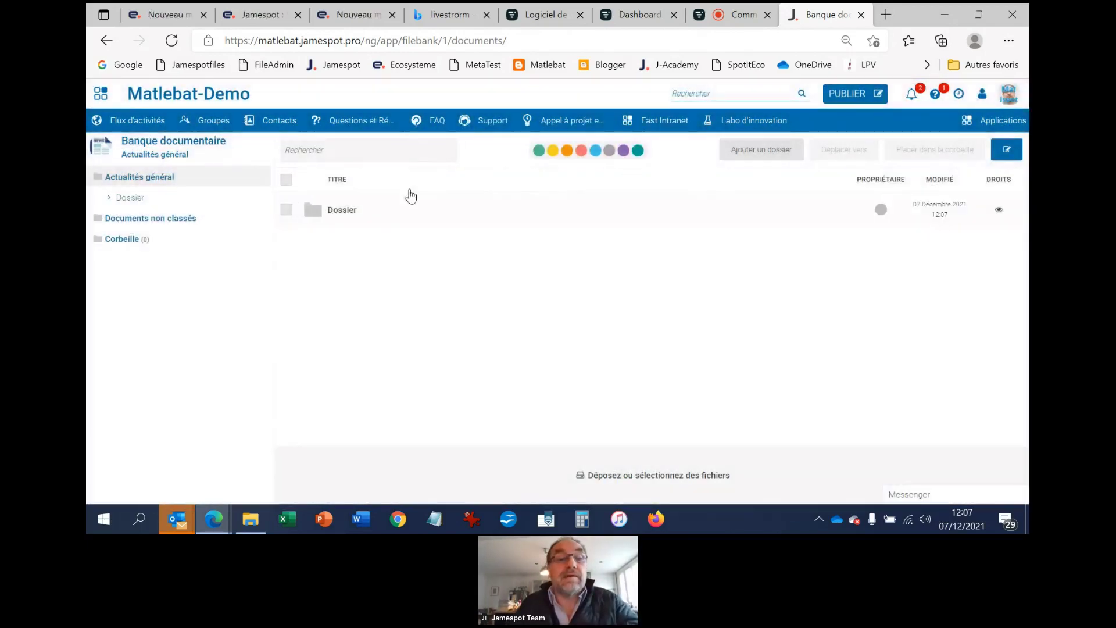
# Step: Return to the Actualités général group and examine its document bank and Questions et Réponses blocks
pyautogui.click(162, 155)
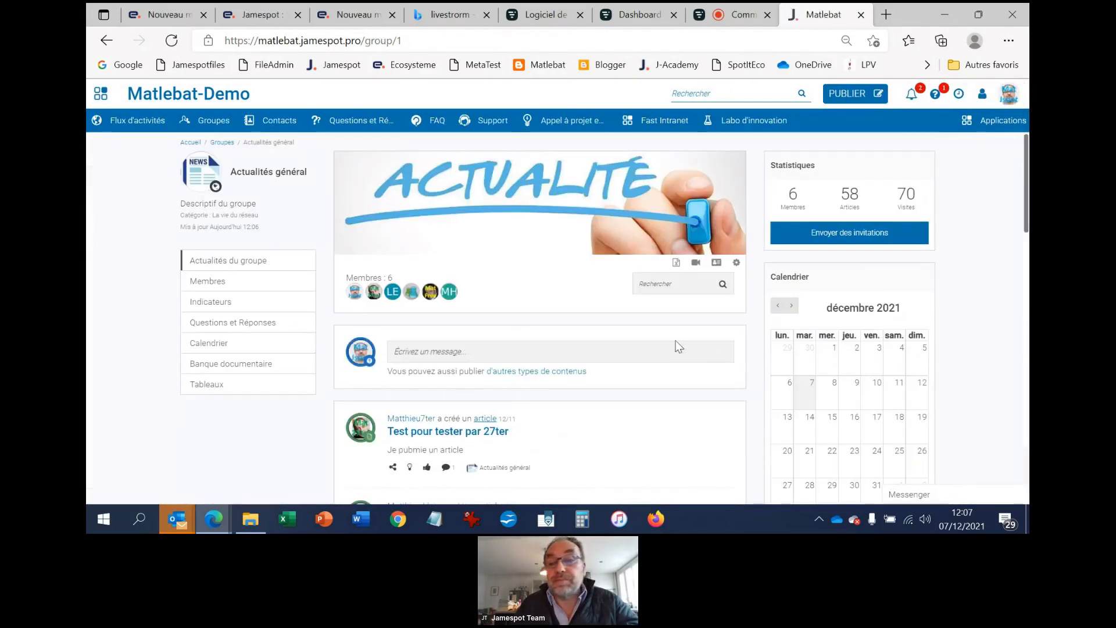
pyautogui.scroll(-1, 712, 357)
pyautogui.scroll(-4, 711, 356)
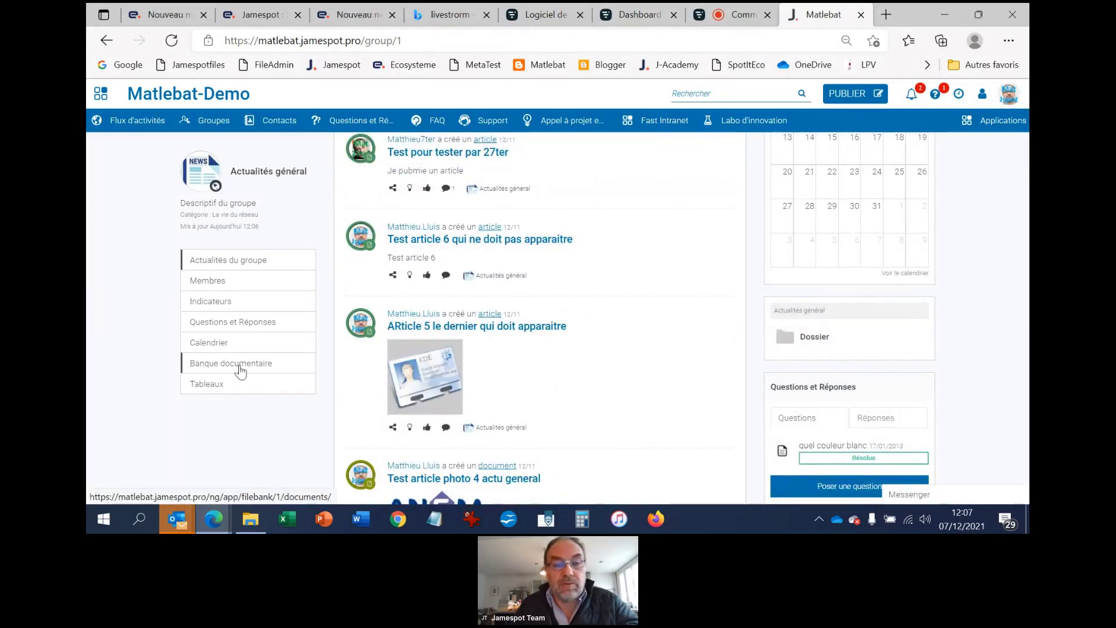
pyautogui.scroll(-3, 690, 376)
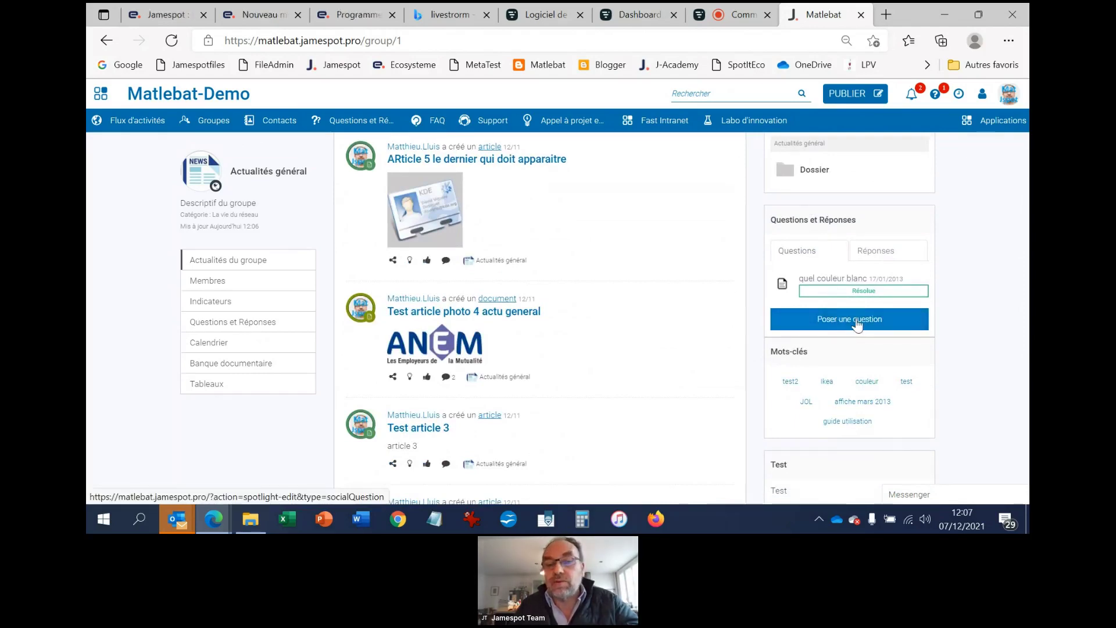
pyautogui.scroll(7, 601, 347)
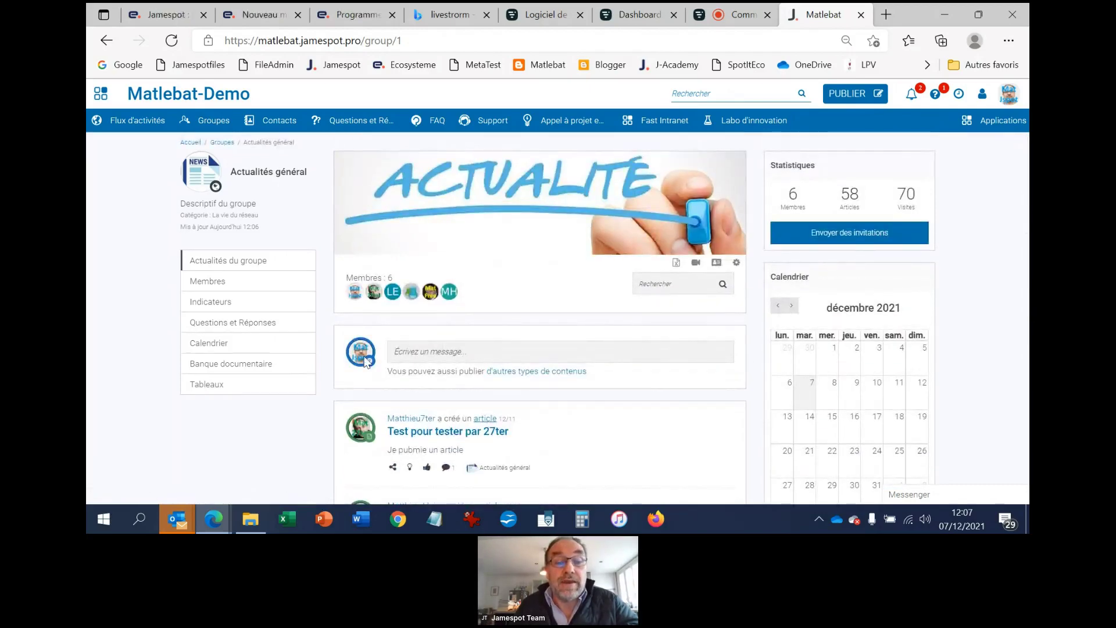
# Step: Show the group's quick message form with its photo, file, video and audio options, then dismiss it without publishing
pyautogui.click(457, 347)
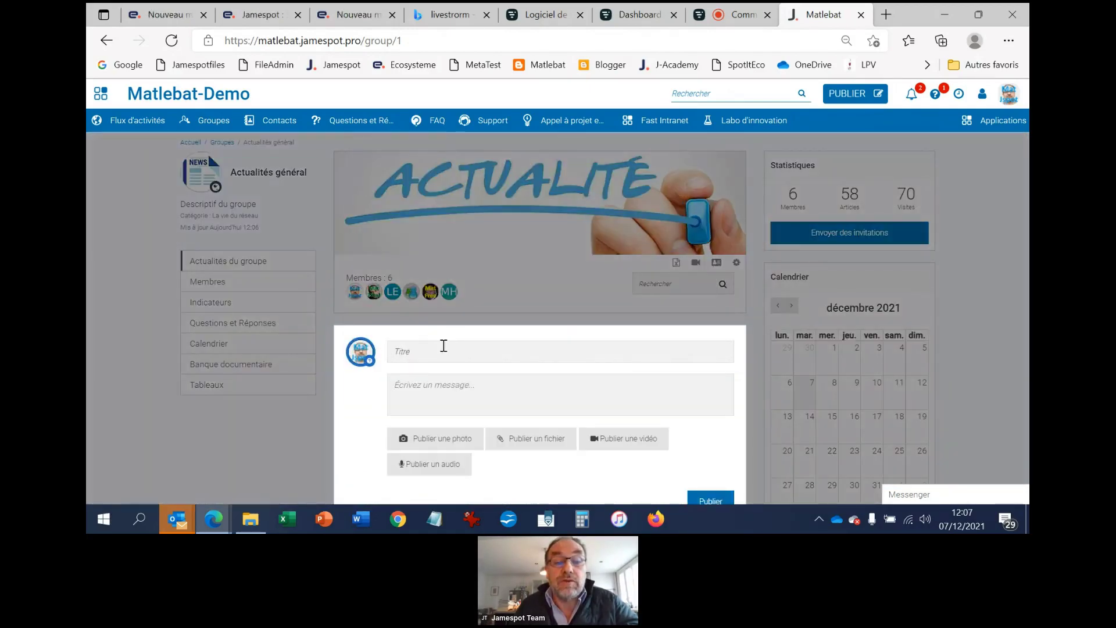
pyautogui.scroll(-2, 431, 387)
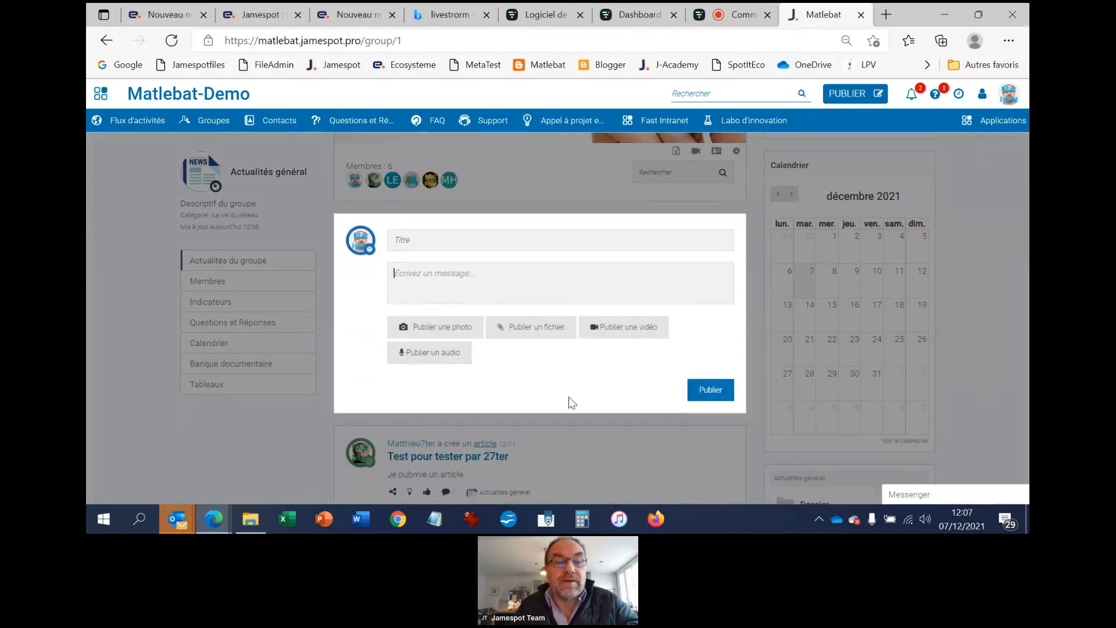
pyautogui.click(219, 429)
# Step: Look over the group's Mots-clés block, the custom Test block and the list of published articles
pyautogui.scroll(-4, 642, 399)
pyautogui.scroll(-4, 643, 399)
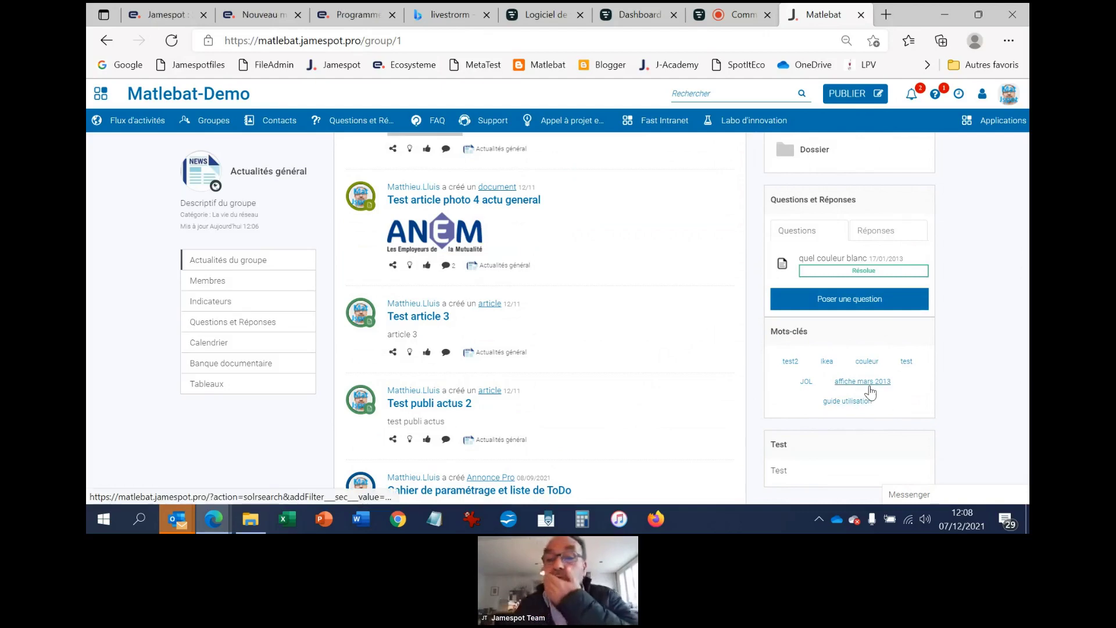
pyautogui.scroll(-2, 867, 391)
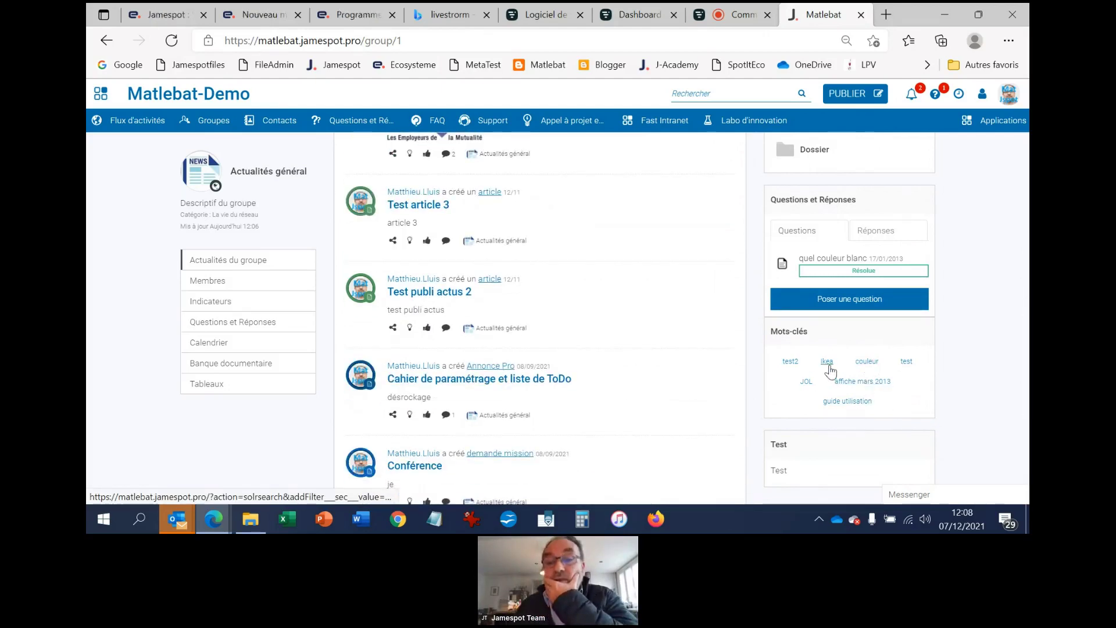
pyautogui.scroll(-2, 872, 420)
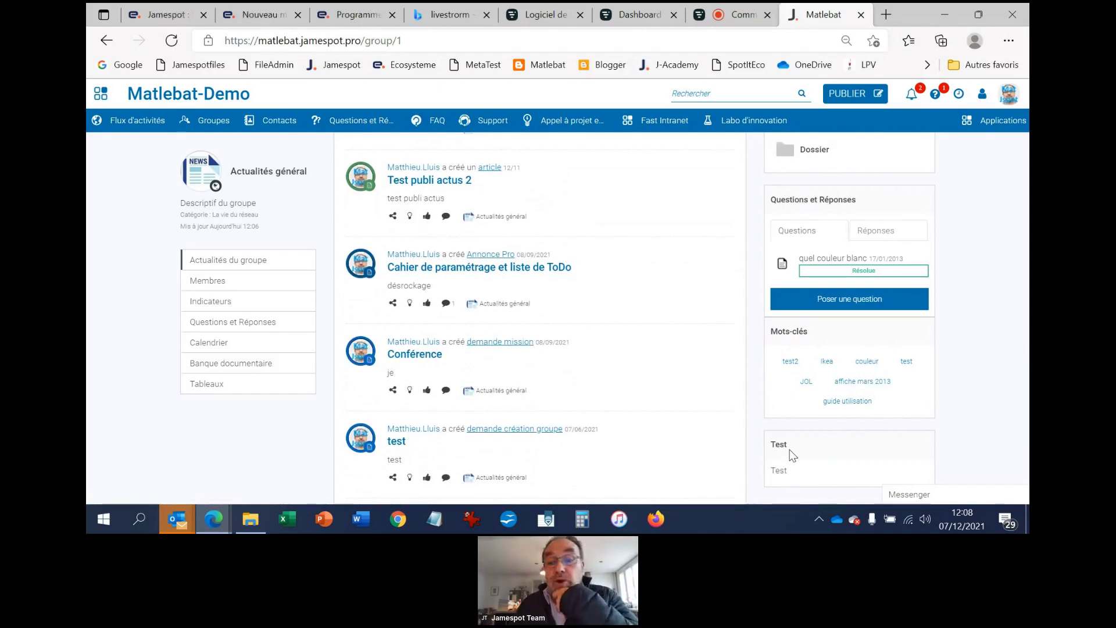
pyautogui.scroll(5, 601, 372)
pyautogui.scroll(5, 600, 371)
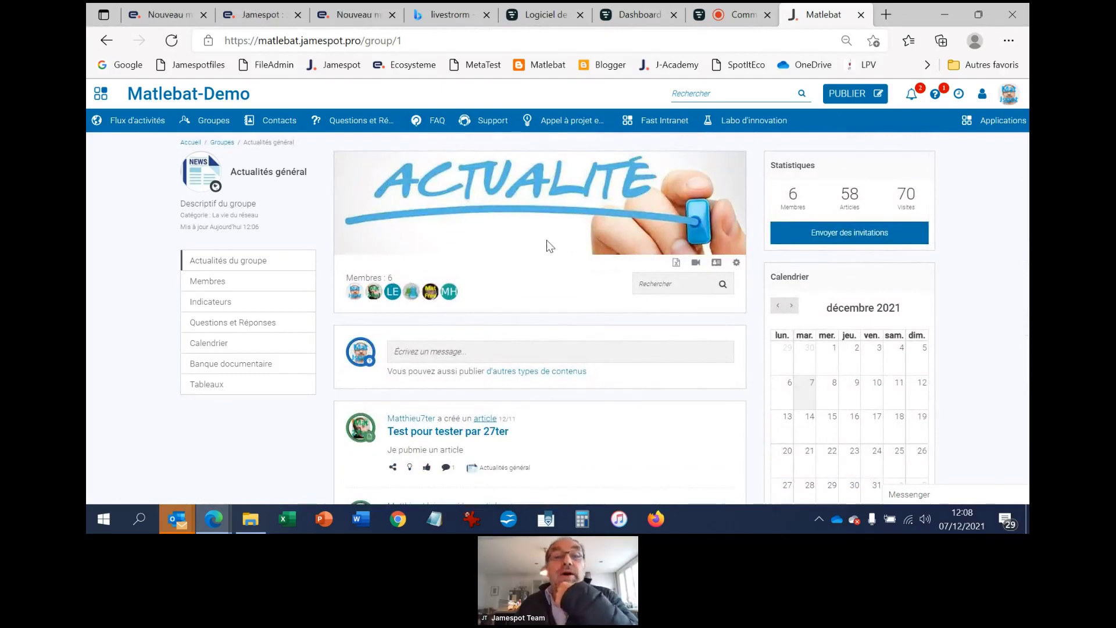
# Step: Look through the content types available for publishing and close the list without choosing one
pyautogui.click(859, 95)
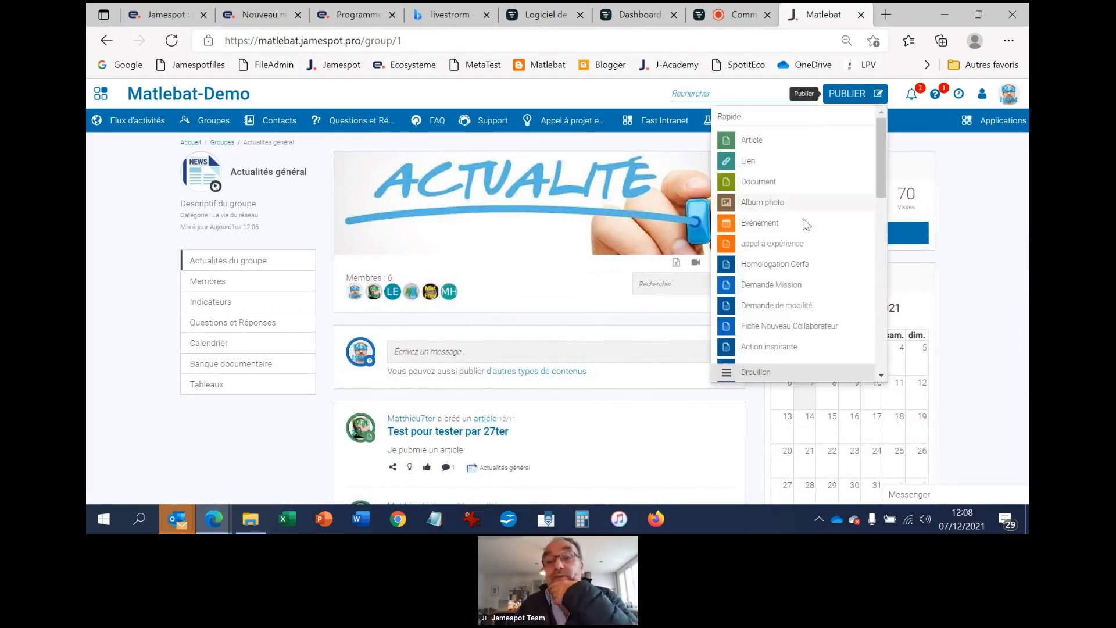
pyautogui.scroll(-6, 799, 244)
pyautogui.scroll(-3, 753, 296)
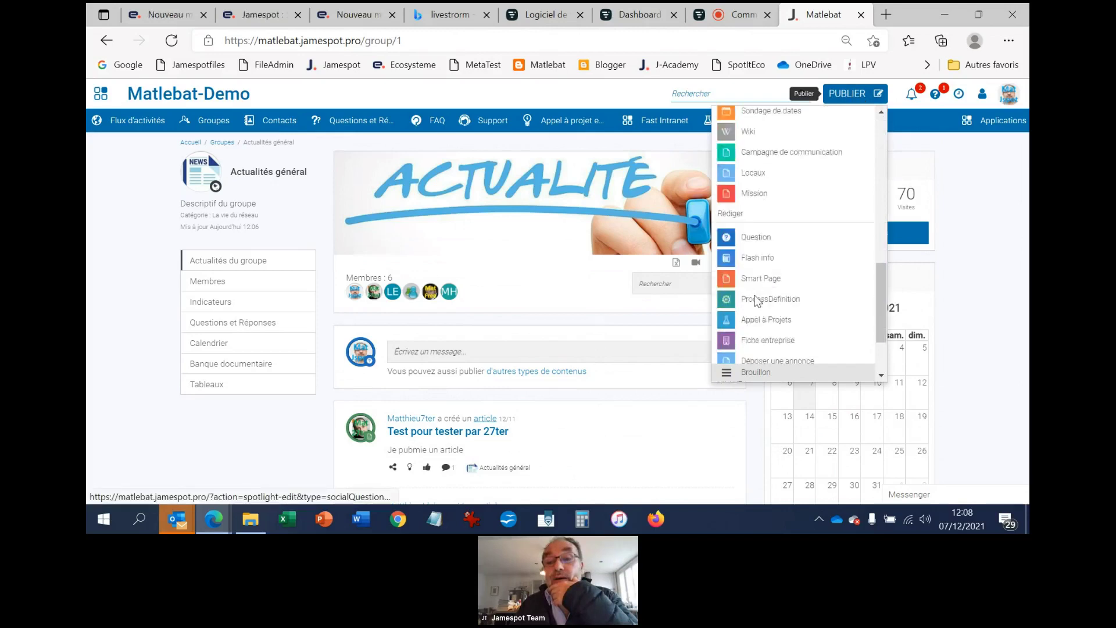
pyautogui.click(1001, 271)
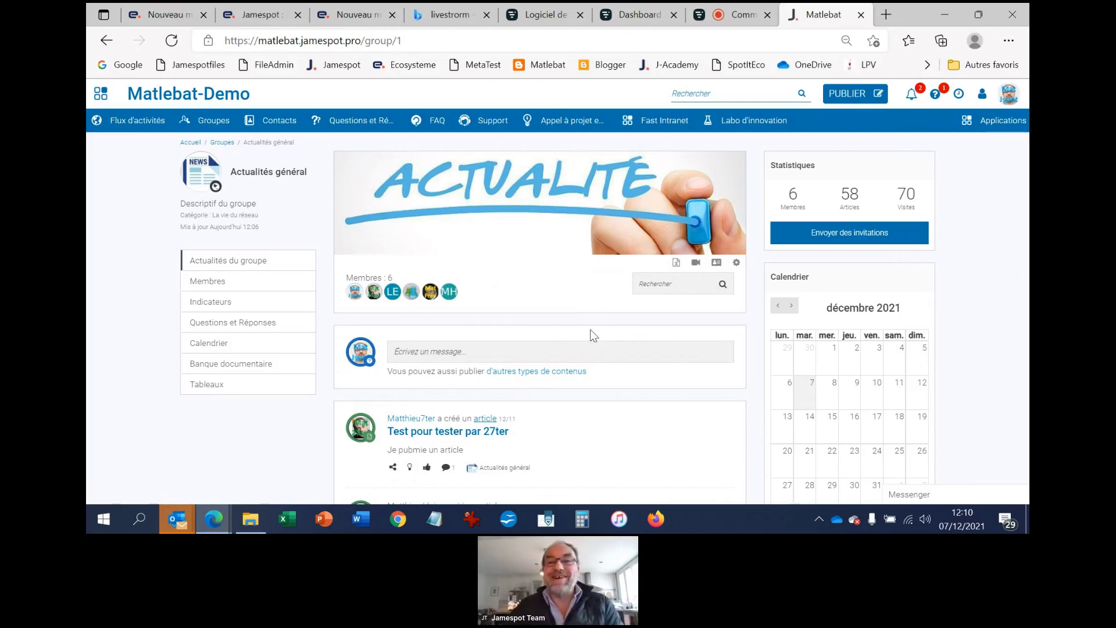
# Step: Switch to the Livestorm page of the live event
pyautogui.click(749, 8)
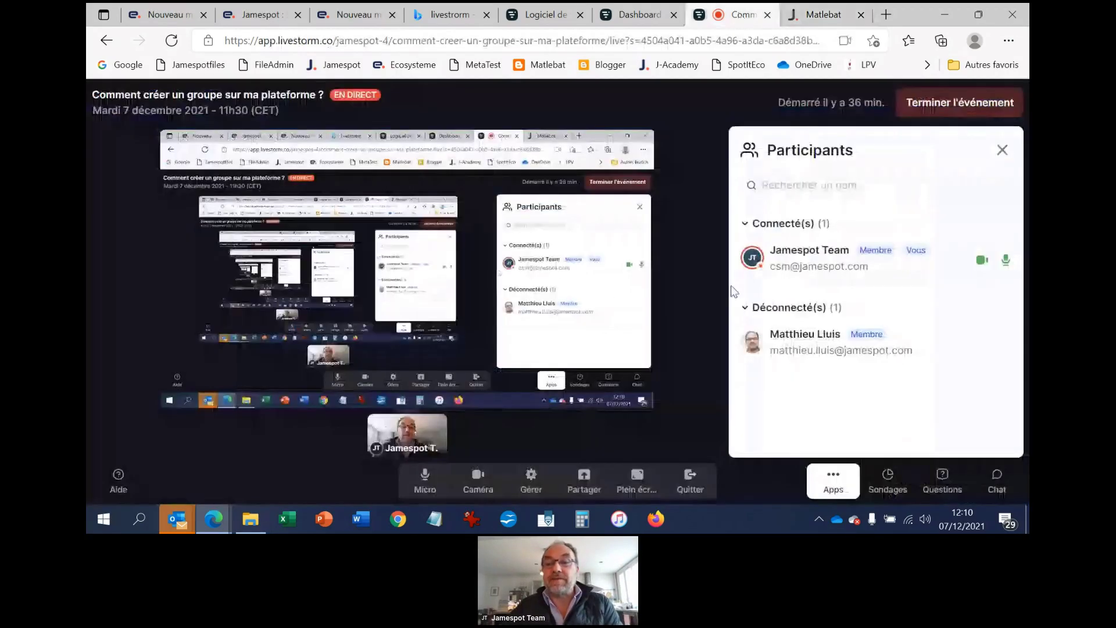